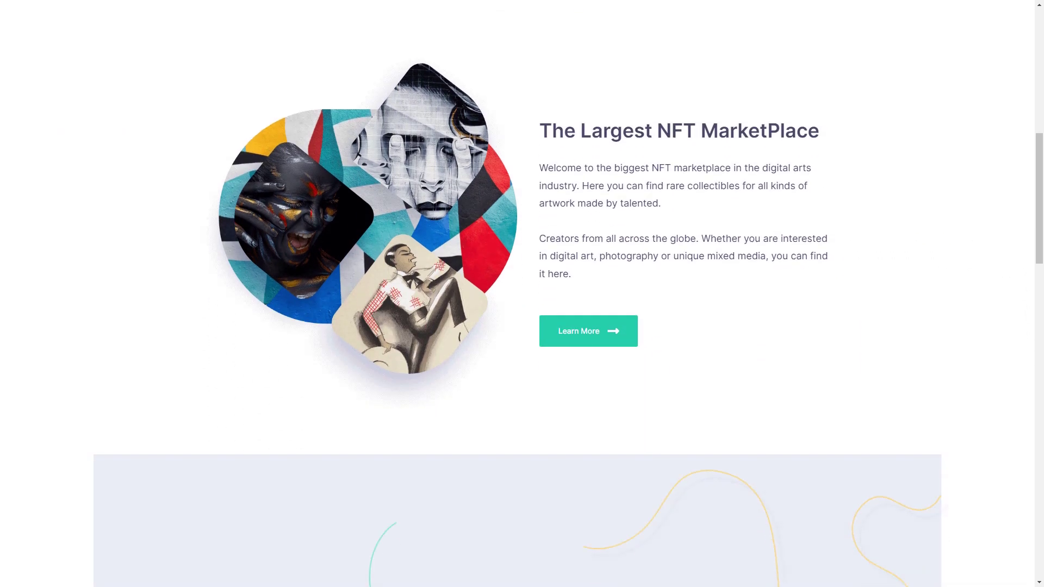
{"action": "scroll", "coordinate": [522, 294], "scroll_direction": "down", "scroll_amount": 8}
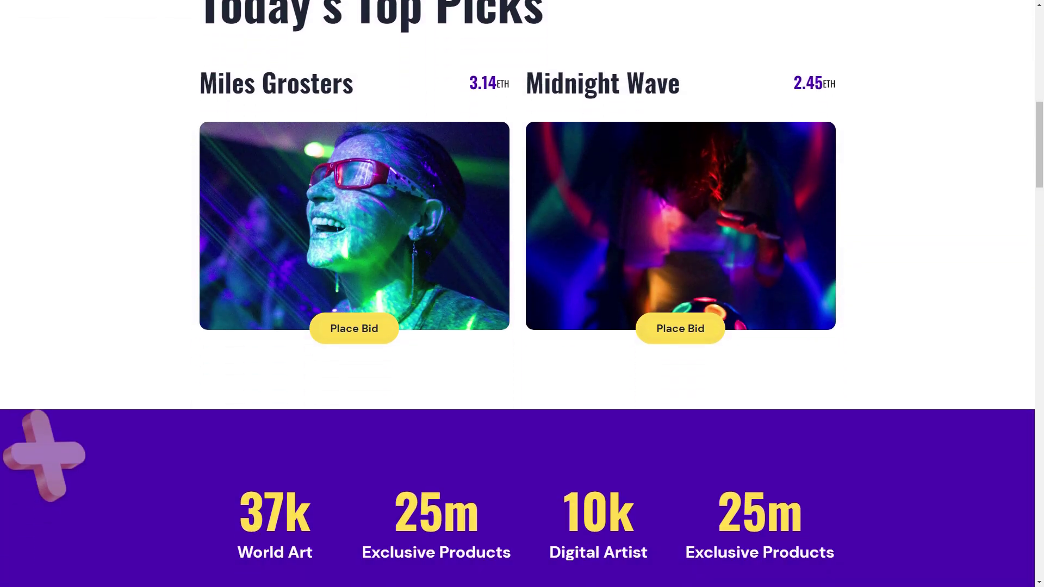
Scroll down the NFT demo page to the Popular Artwork card grid.
{"action": "scroll", "coordinate": [516, 294], "scroll_direction": "down", "scroll_amount": 15}
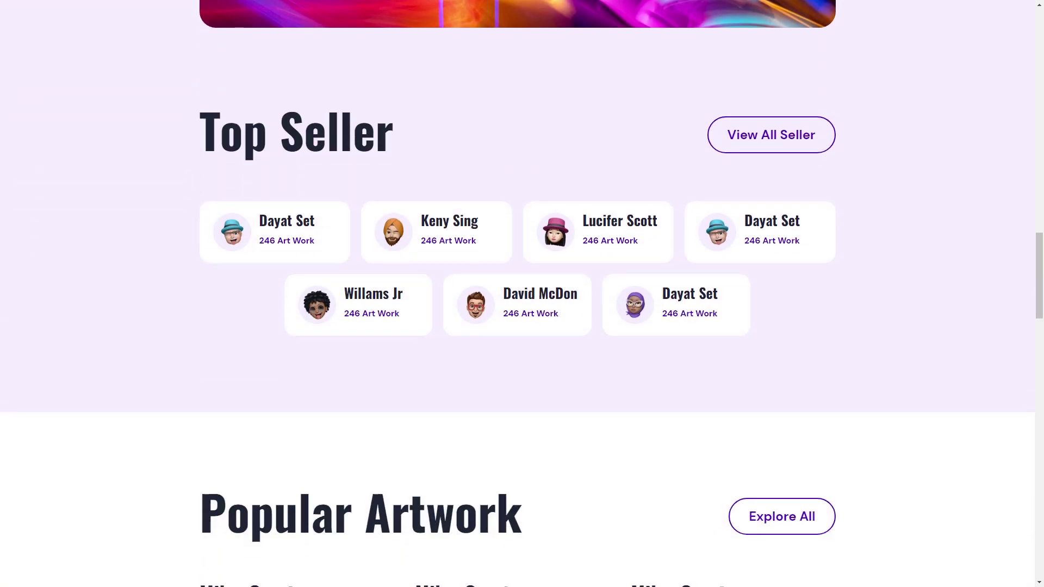
{"action": "scroll", "coordinate": [516, 294], "scroll_direction": "down", "scroll_amount": 10}
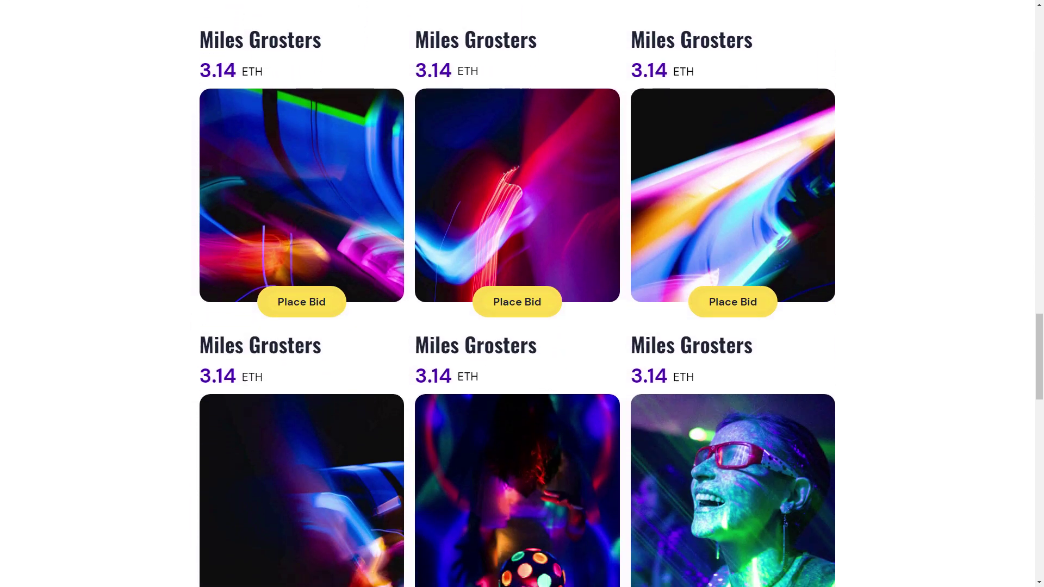
{"action": "scroll", "coordinate": [516, 294], "scroll_direction": "down", "scroll_amount": 3}
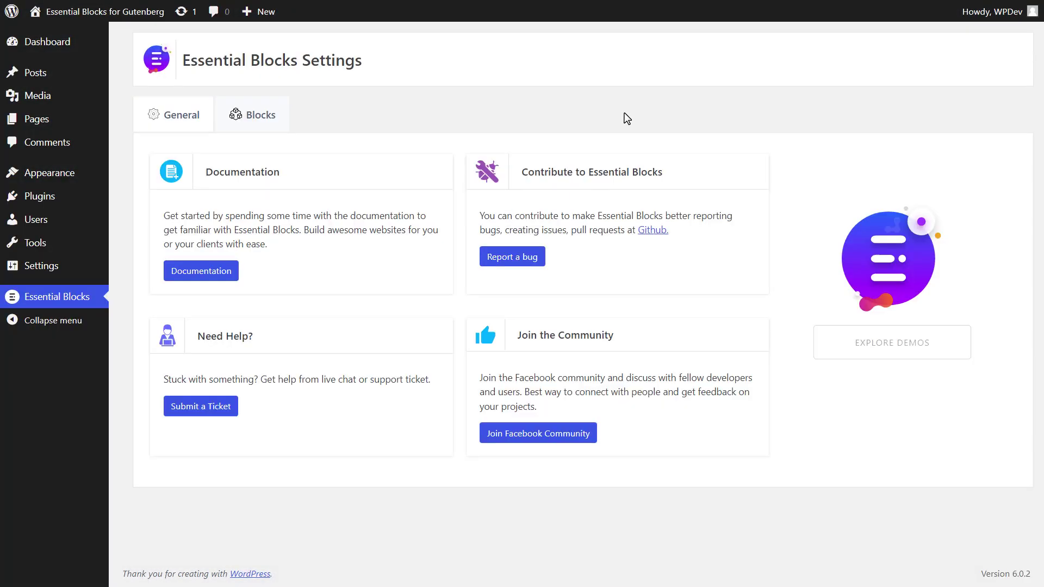
Turn on the NFT Gallery toggle in the Essential Blocks Blocks list and save.
{"action": "left_click", "coordinate": [280, 113]}
{"action": "scroll", "coordinate": [280, 113], "scroll_direction": "down", "scroll_amount": 6}
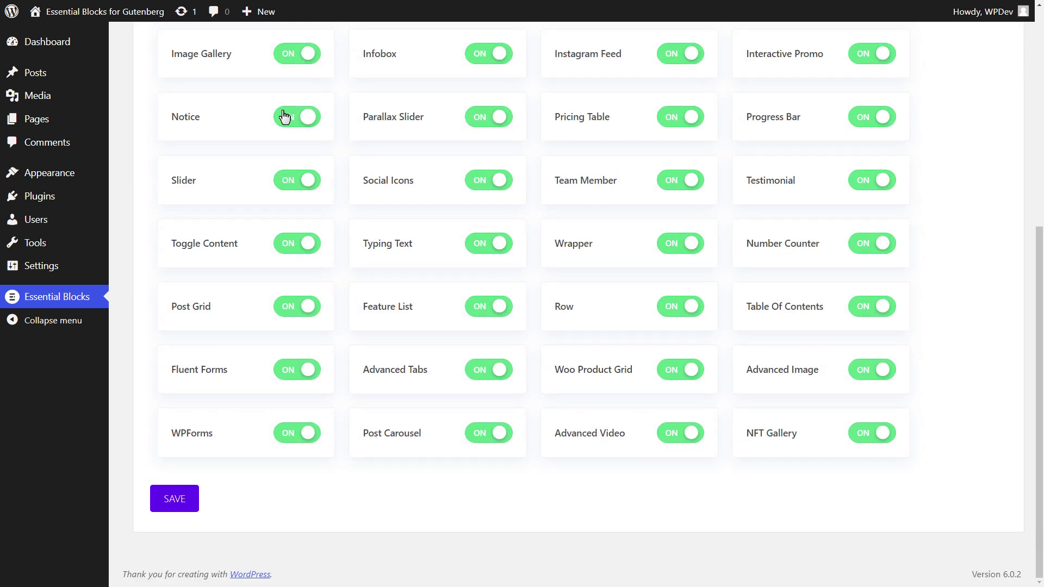
{"action": "left_click", "coordinate": [883, 435]}
{"action": "left_click", "coordinate": [191, 499]}
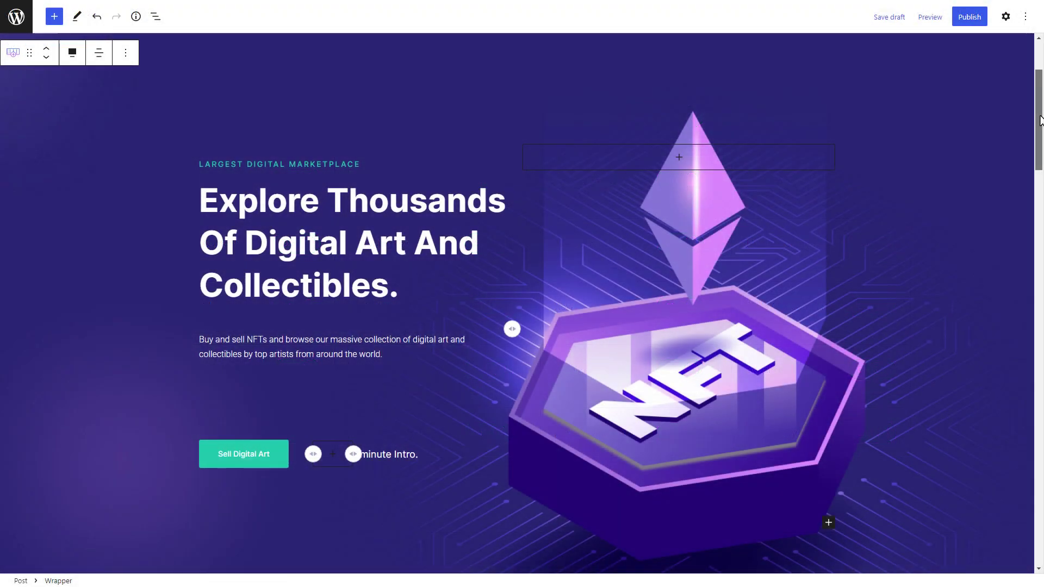
Insert an NFT Gallery block into the 'Grow Your Digital Art Collection Today' section wrapper.
{"action": "left_click_drag", "start_coordinate": [1041, 120], "coordinate": [1042, 354]}
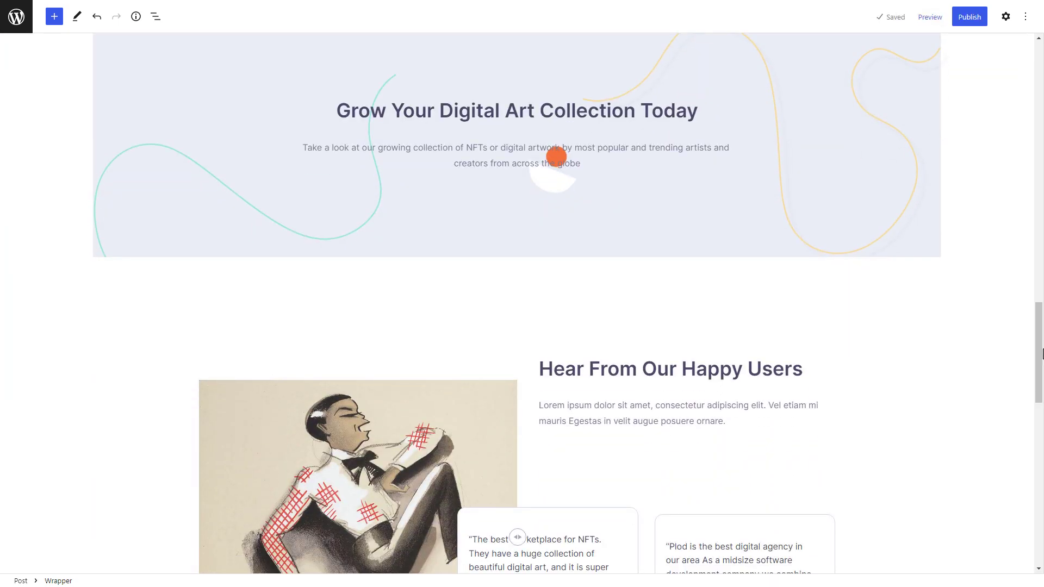
{"action": "left_click", "coordinate": [677, 192]}
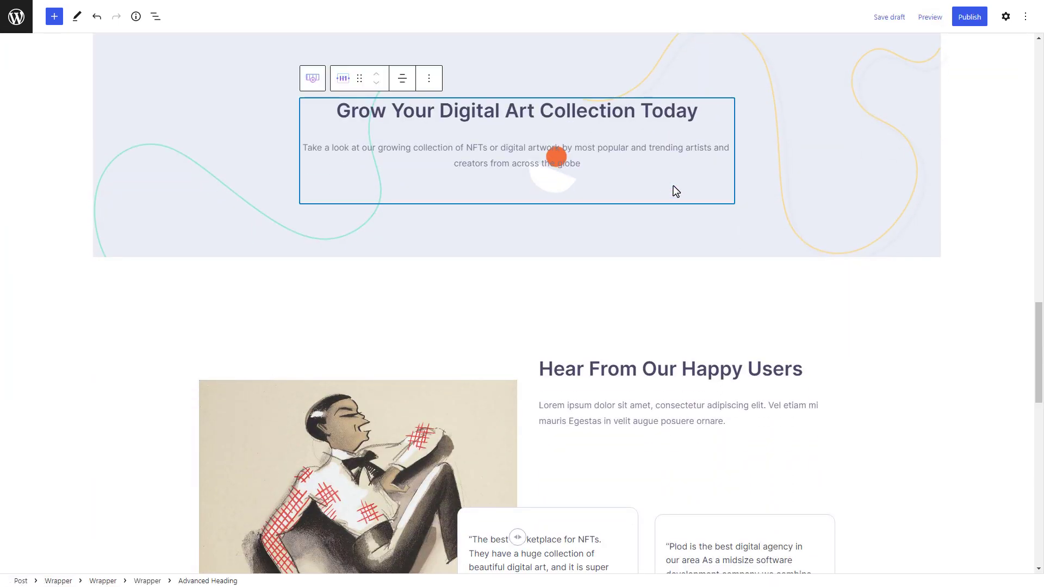
{"action": "left_click", "coordinate": [756, 207]}
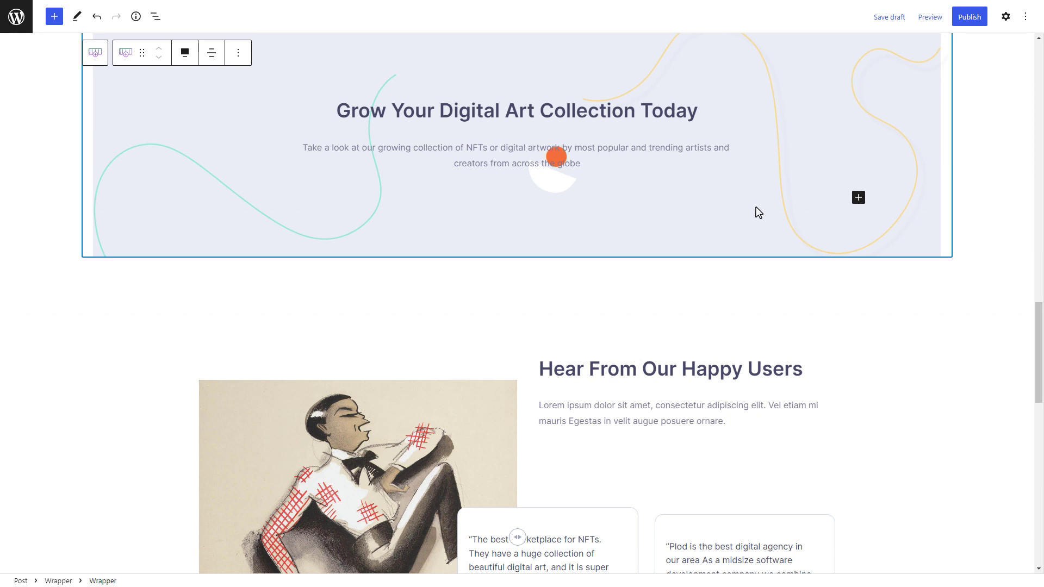
{"action": "left_click", "coordinate": [859, 198]}
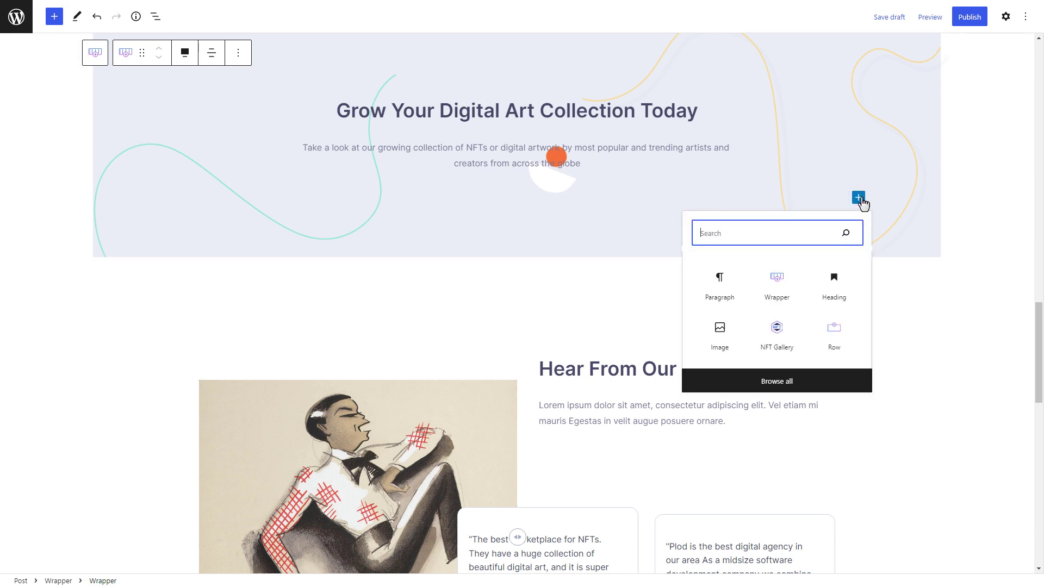
{"action": "type", "text": "NFT Gallery"}
{"action": "left_click", "coordinate": [731, 283]}
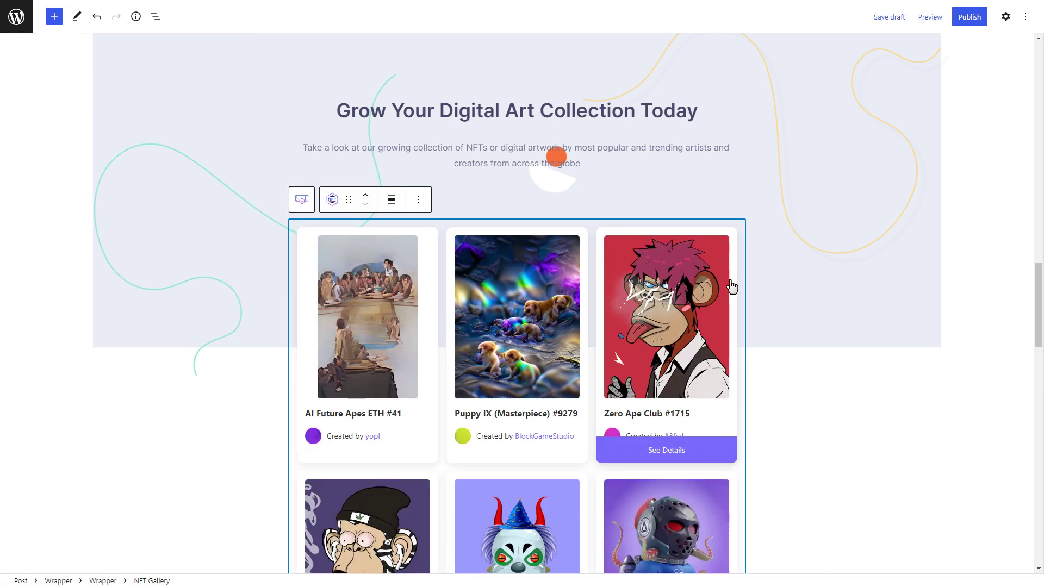
Set the NFT Gallery block to Wide width and show its block settings.
{"action": "left_click", "coordinate": [393, 202]}
{"action": "left_click", "coordinate": [442, 259]}
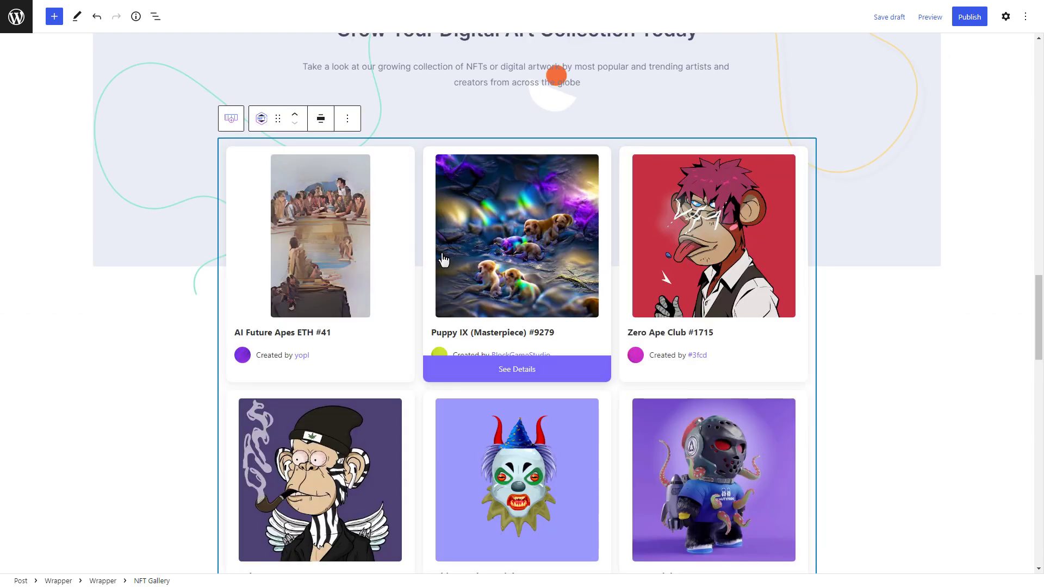
{"action": "left_click", "coordinate": [1006, 18]}
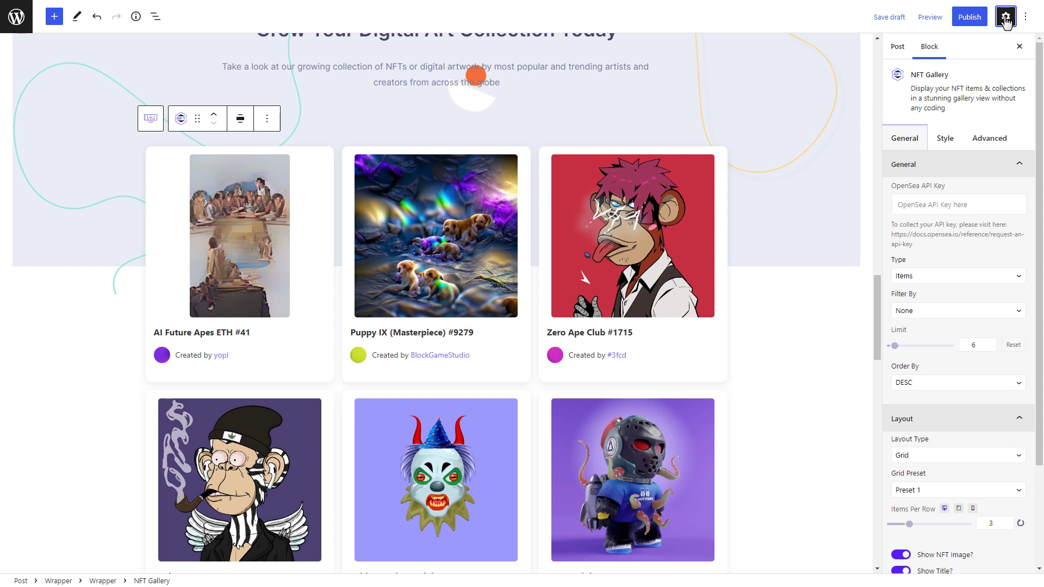
Review the OpenSea API Key field and the link for requesting a key.
{"action": "left_click", "coordinate": [900, 201]}
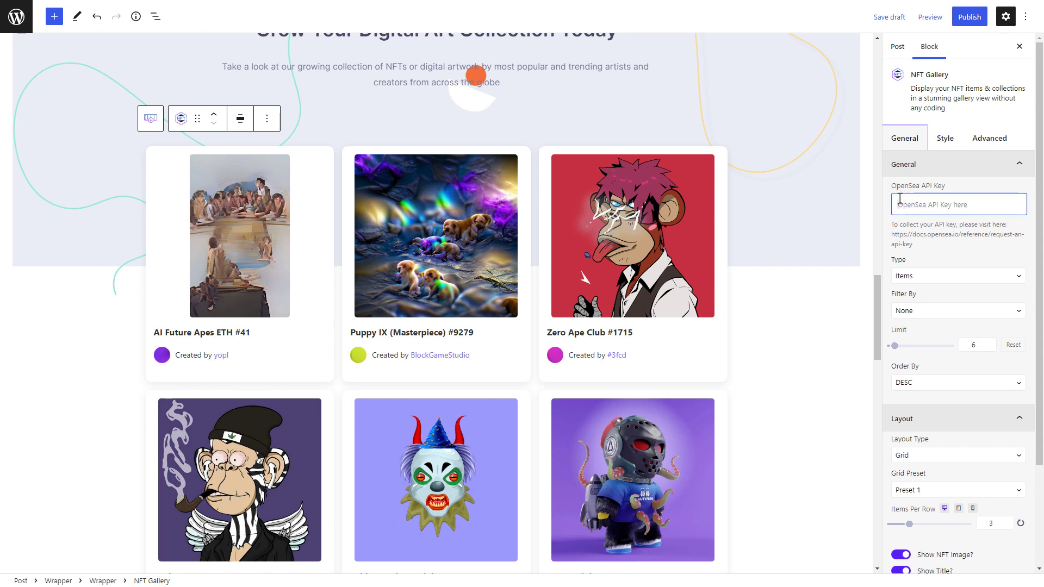
{"action": "left_click_drag", "start_coordinate": [914, 250], "coordinate": [885, 239]}
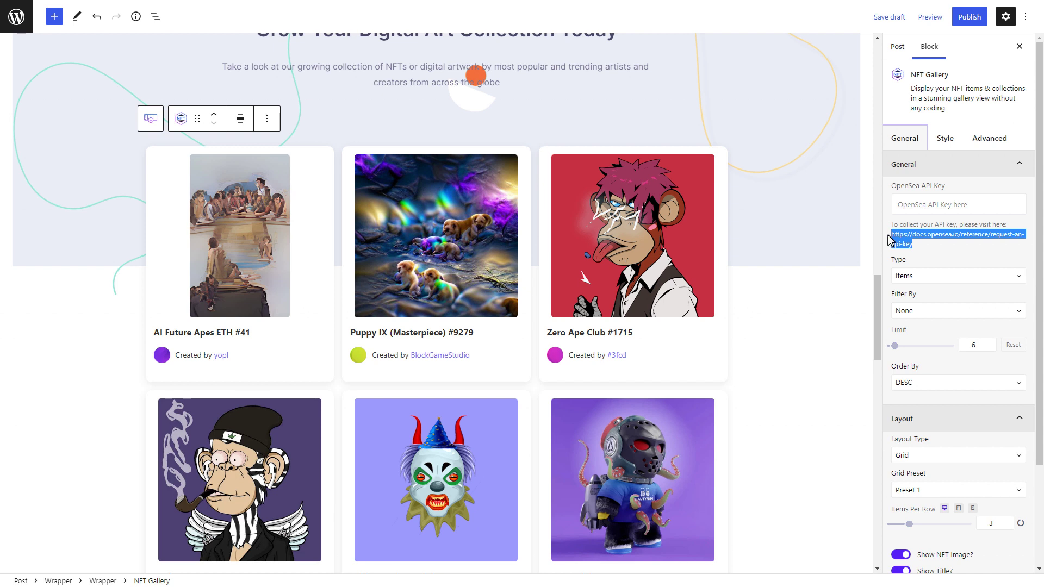
{"action": "left_click", "coordinate": [888, 239]}
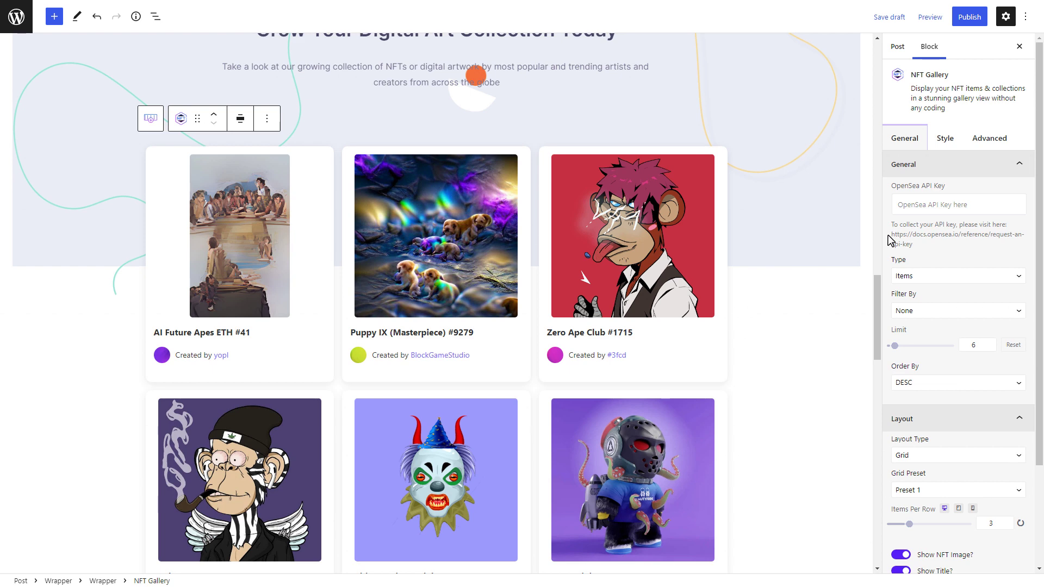
{"action": "left_click", "coordinate": [1007, 282]}
Set the gallery type to Collections and paste the OpenSea profile's wallet address.
{"action": "left_click", "coordinate": [956, 299]}
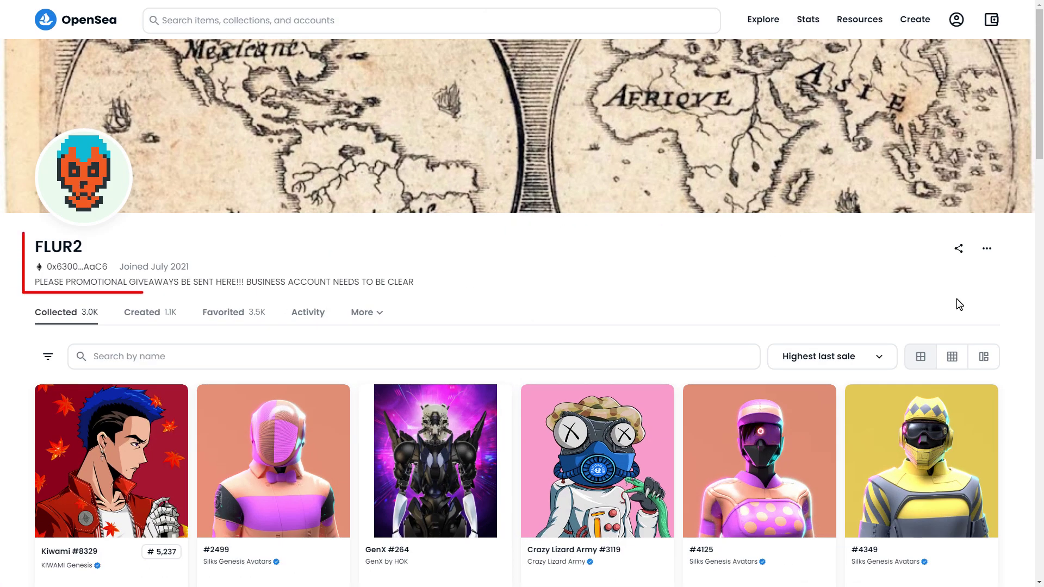
{"action": "left_click", "coordinate": [105, 267]}
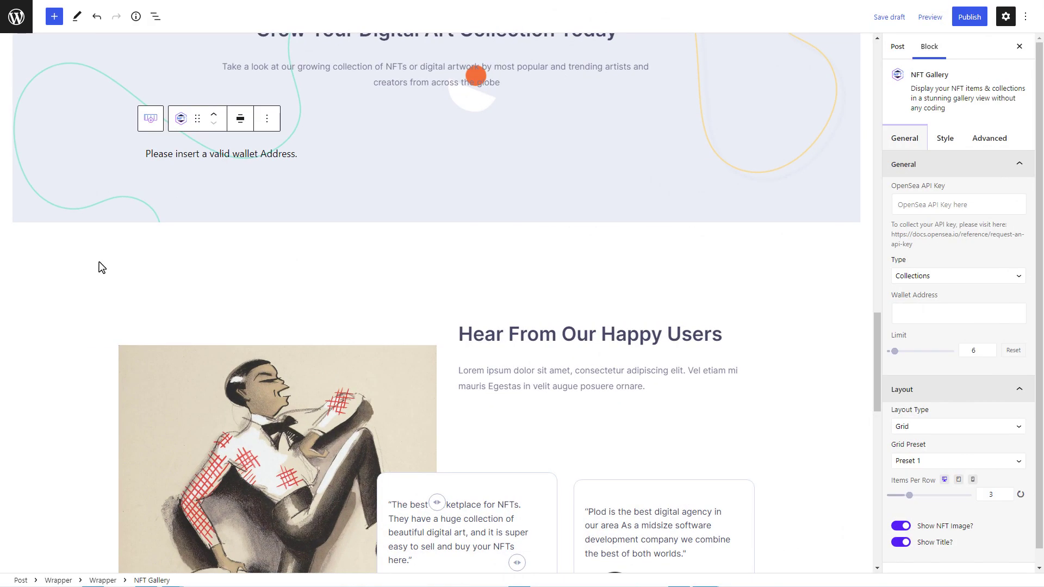
{"action": "left_click", "coordinate": [925, 315]}
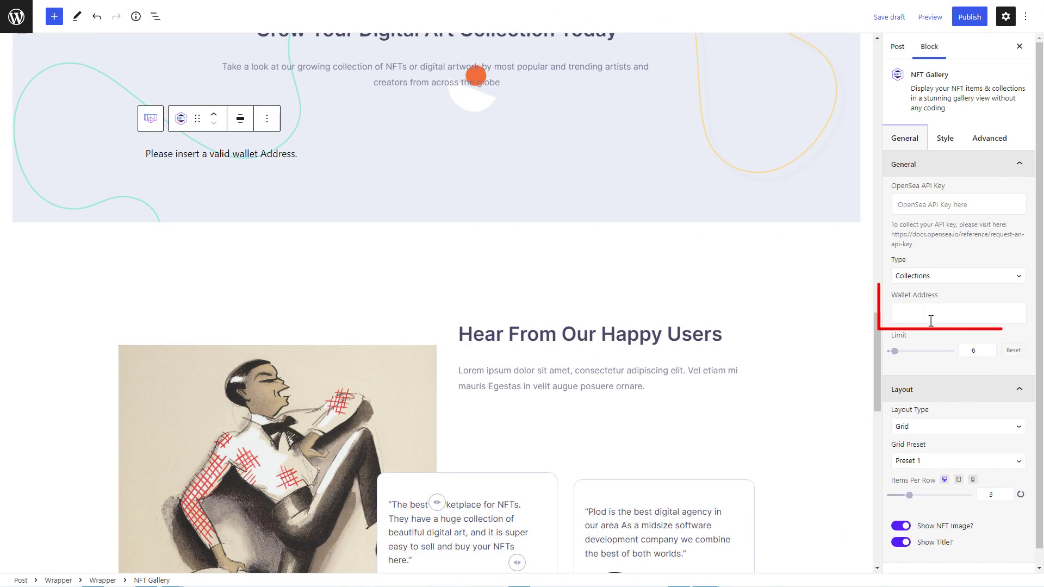
{"action": "right_click", "coordinate": [925, 314]}
{"action": "left_click", "coordinate": [956, 399]}
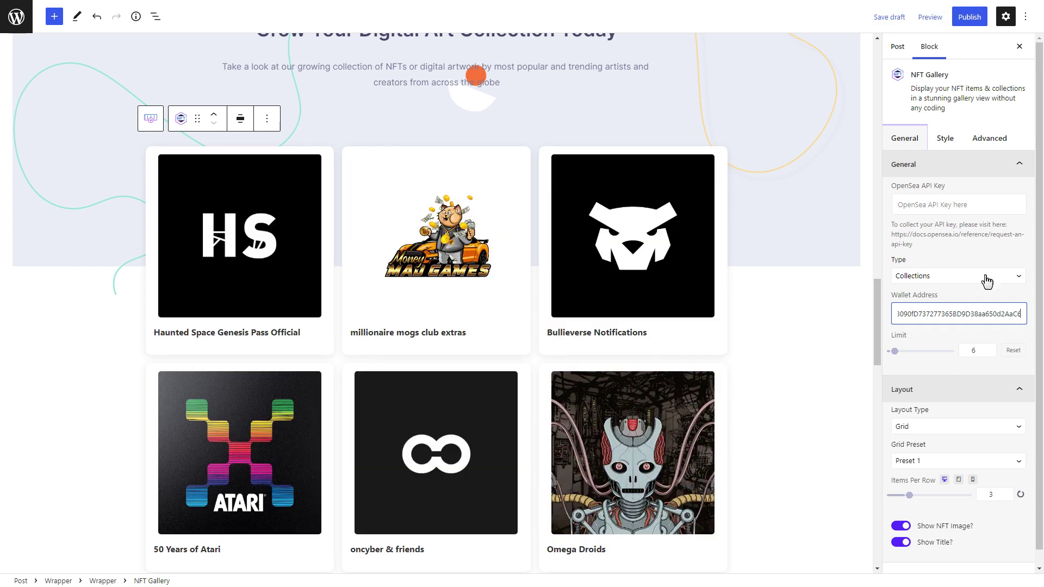
{"action": "left_click", "coordinate": [933, 276]}
Switch the gallery type to Items, filtered by Collection Slug.
{"action": "left_click", "coordinate": [932, 299]}
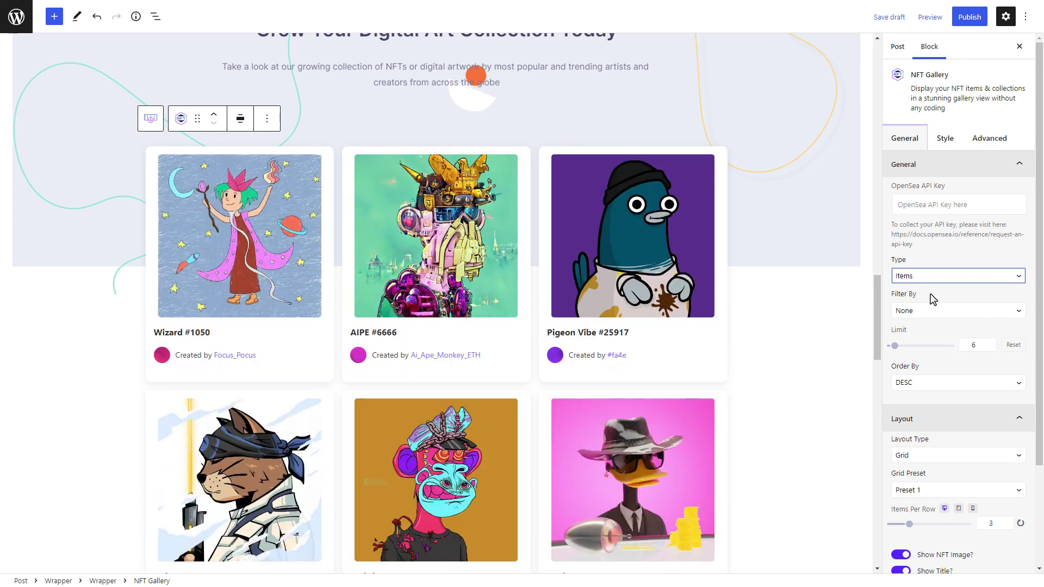
{"action": "left_click", "coordinate": [985, 315]}
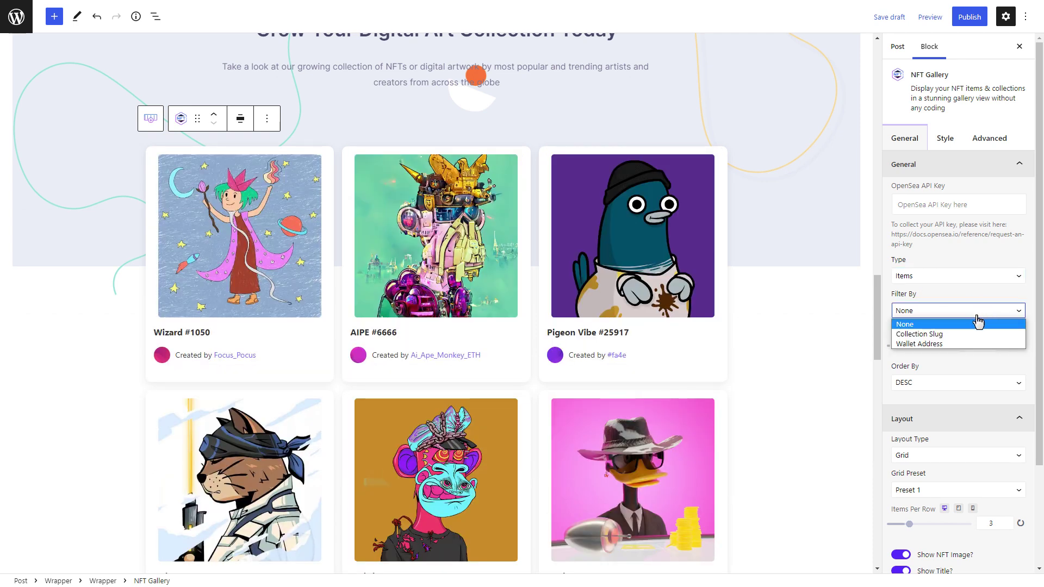
{"action": "left_click", "coordinate": [968, 334]}
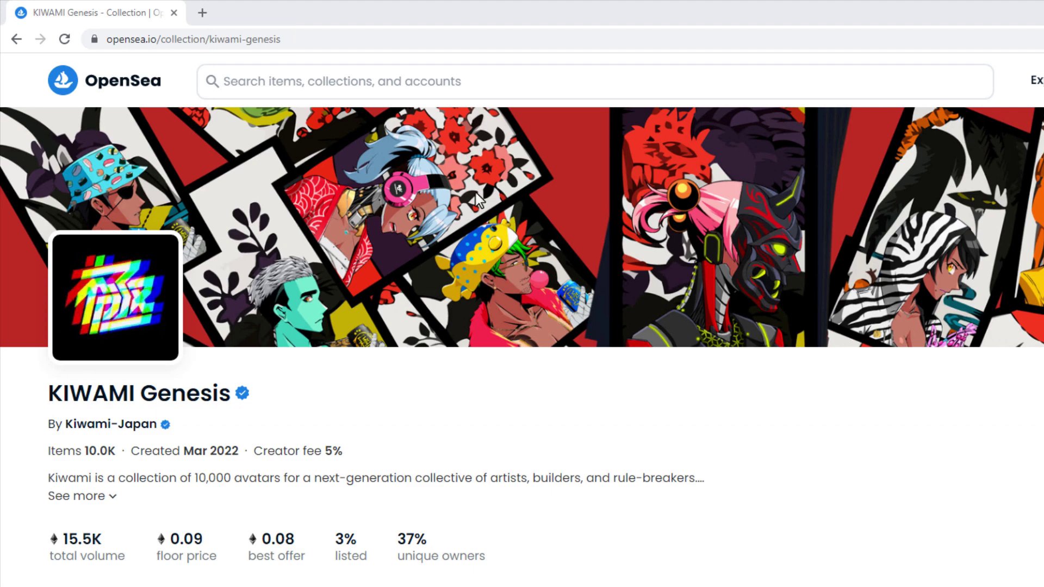
Copy 'kiwami-genesis' from the OpenSea URL and paste it as the Collection Slug.
{"action": "left_click_drag", "start_coordinate": [317, 41], "coordinate": [243, 41]}
{"action": "right_click", "coordinate": [309, 38]}
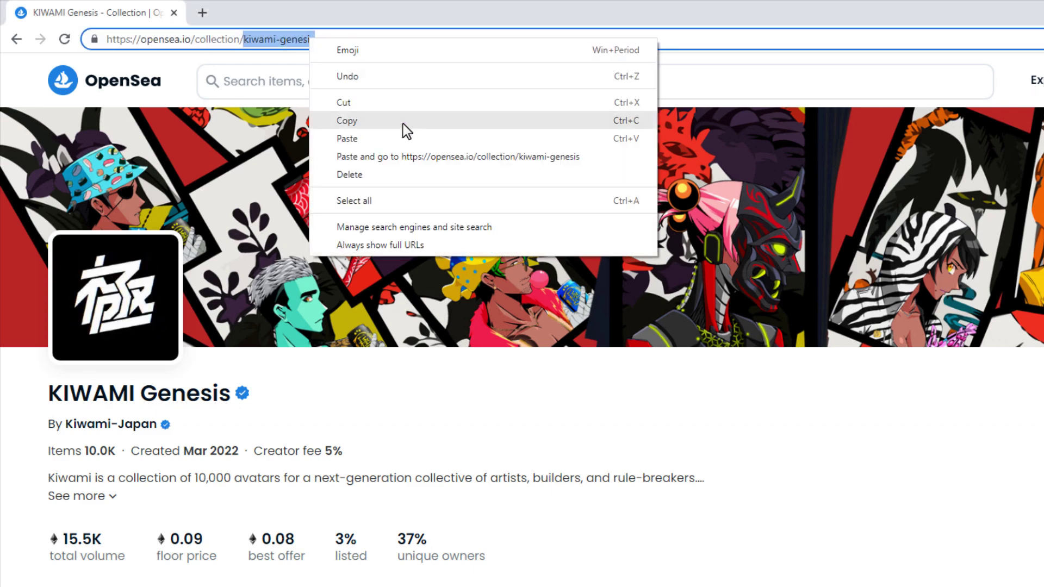
{"action": "left_click", "coordinate": [403, 124]}
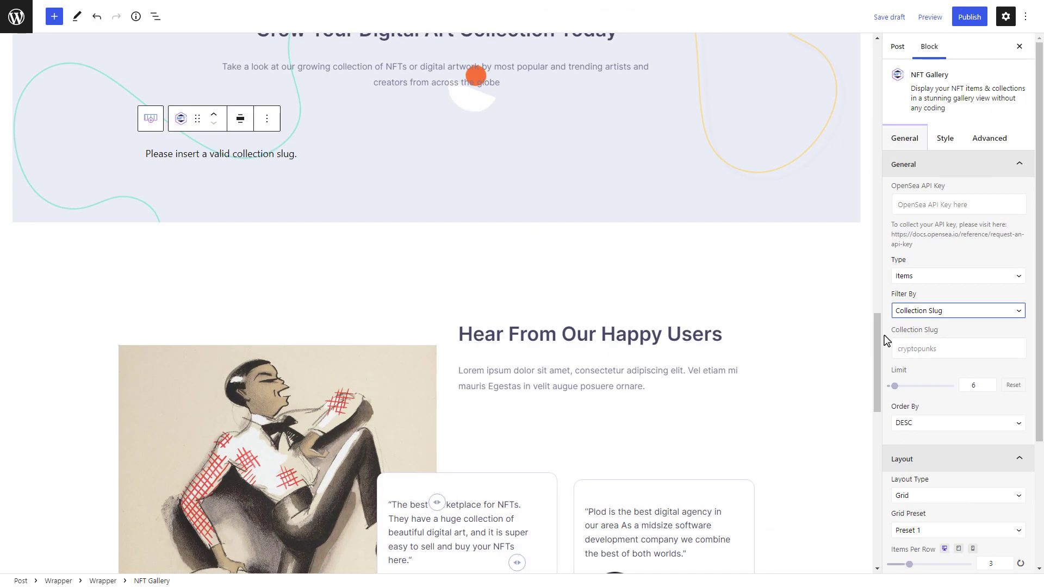
{"action": "right_click", "coordinate": [916, 348]}
{"action": "left_click", "coordinate": [947, 424]}
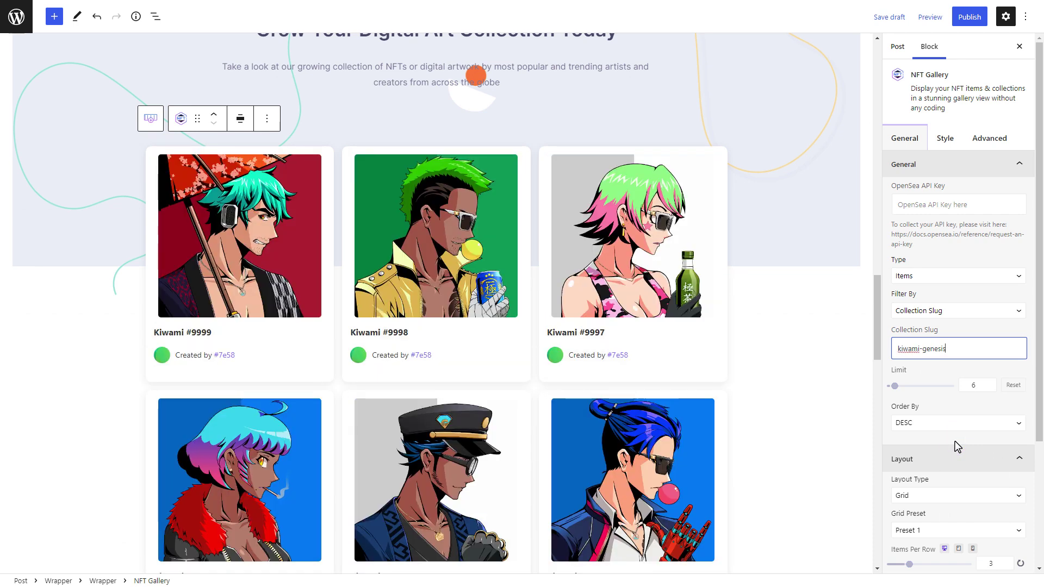
Filter the gallery items by Wallet Address, pasting in the copied wallet address.
{"action": "left_click", "coordinate": [996, 310]}
{"action": "left_click", "coordinate": [952, 343]}
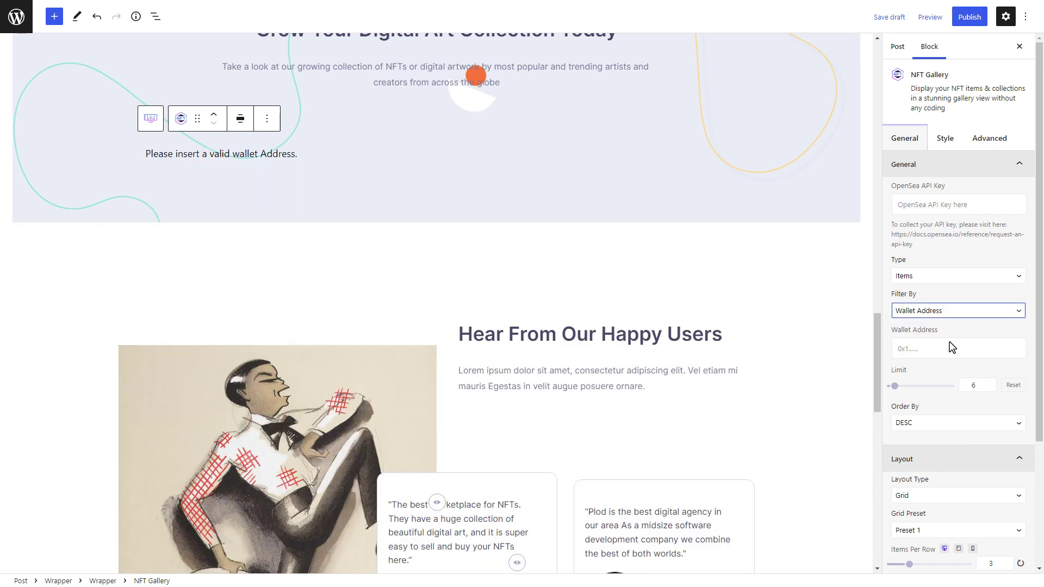
{"action": "left_click", "coordinate": [908, 347]}
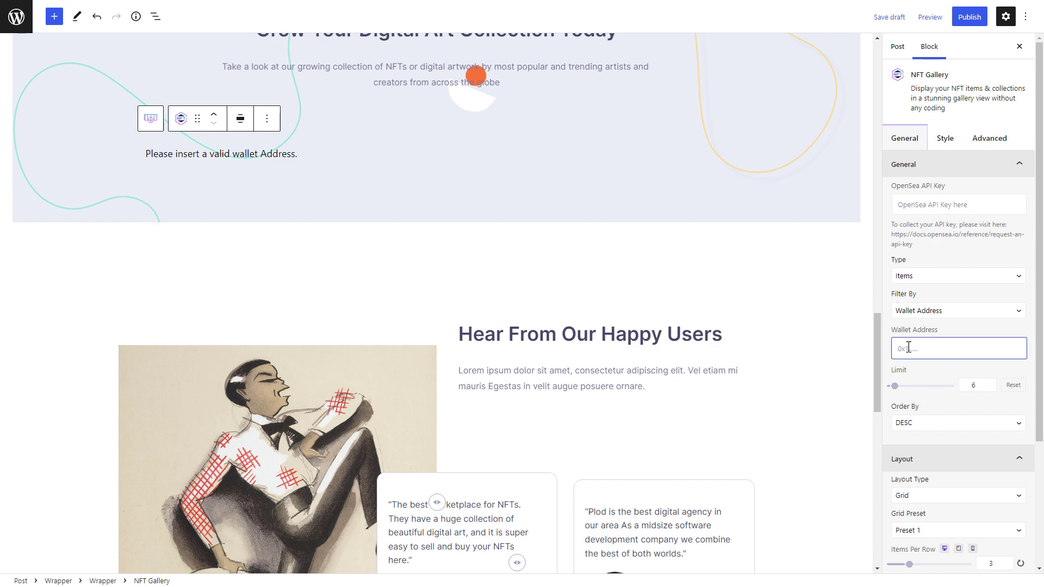
{"action": "right_click", "coordinate": [909, 348]}
{"action": "left_click", "coordinate": [956, 422]}
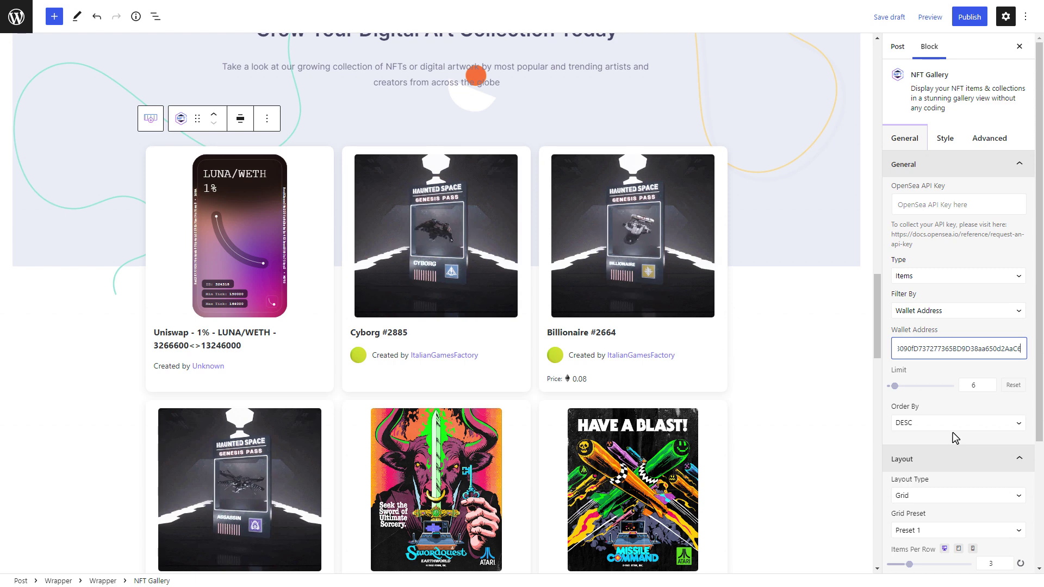
Set the gallery item Limit to 9.
{"action": "double_click", "coordinate": [965, 385]}
{"action": "type", "text": "9"}
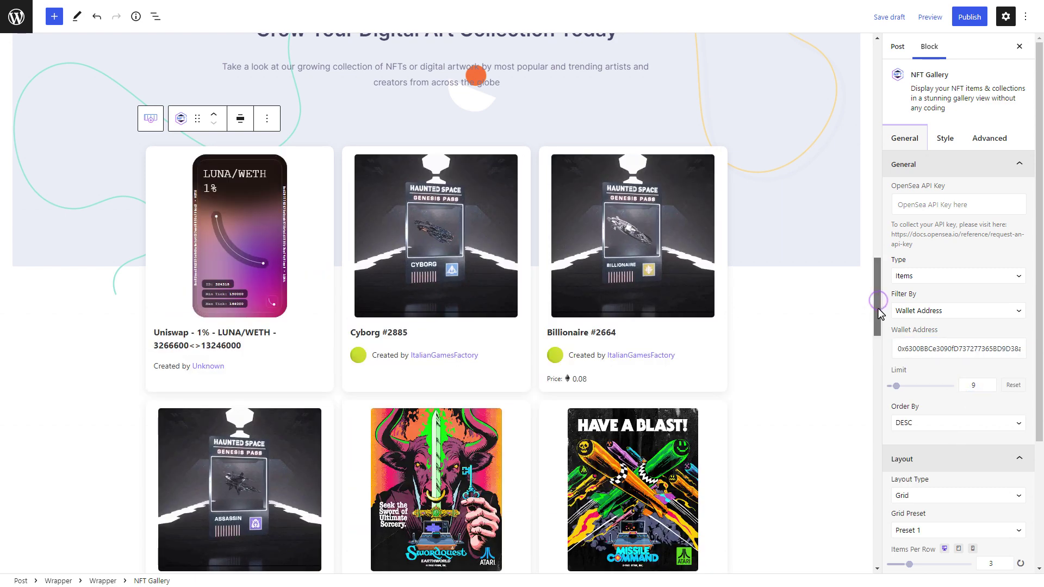
{"action": "mouse_move", "coordinate": [879, 320]}
{"action": "left_mouse_down"}
{"action": "mouse_move", "coordinate": [881, 363]}
{"action": "mouse_move", "coordinate": [874, 312]}
{"action": "left_mouse_up"}
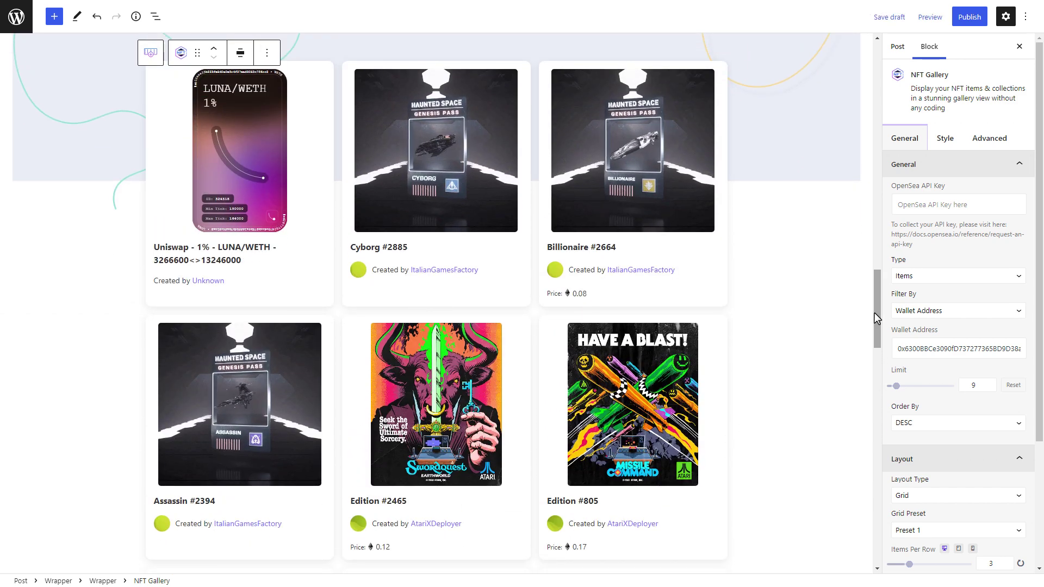
{"action": "left_click", "coordinate": [977, 427]}
{"action": "left_click", "coordinate": [924, 449]}
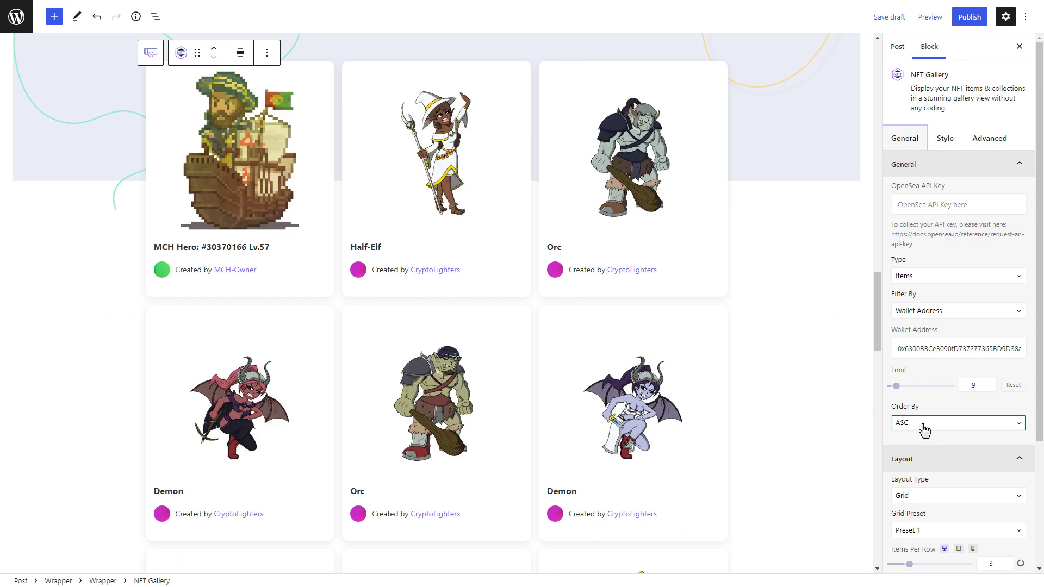
{"action": "left_click", "coordinate": [925, 429]}
{"action": "left_click", "coordinate": [914, 438]}
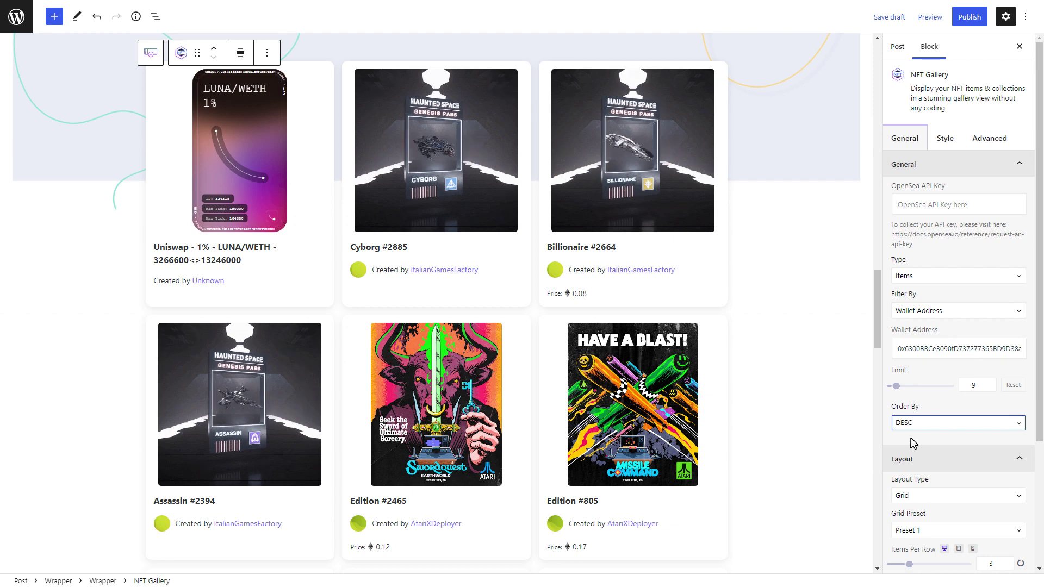
{"action": "scroll", "coordinate": [992, 423], "scroll_direction": "down", "scroll_amount": 3}
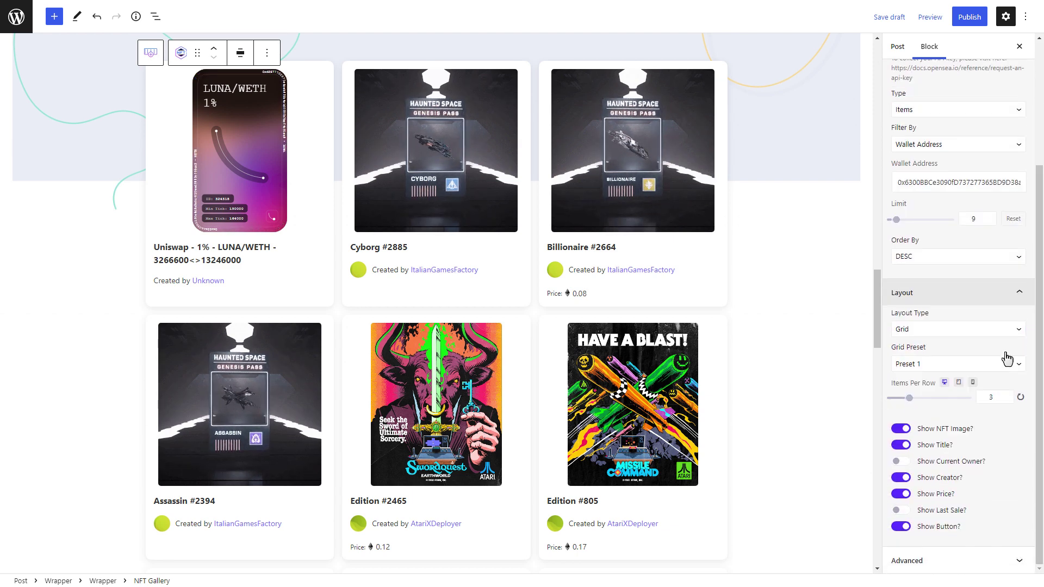
{"action": "left_click", "coordinate": [1002, 330]}
{"action": "left_click", "coordinate": [905, 352]}
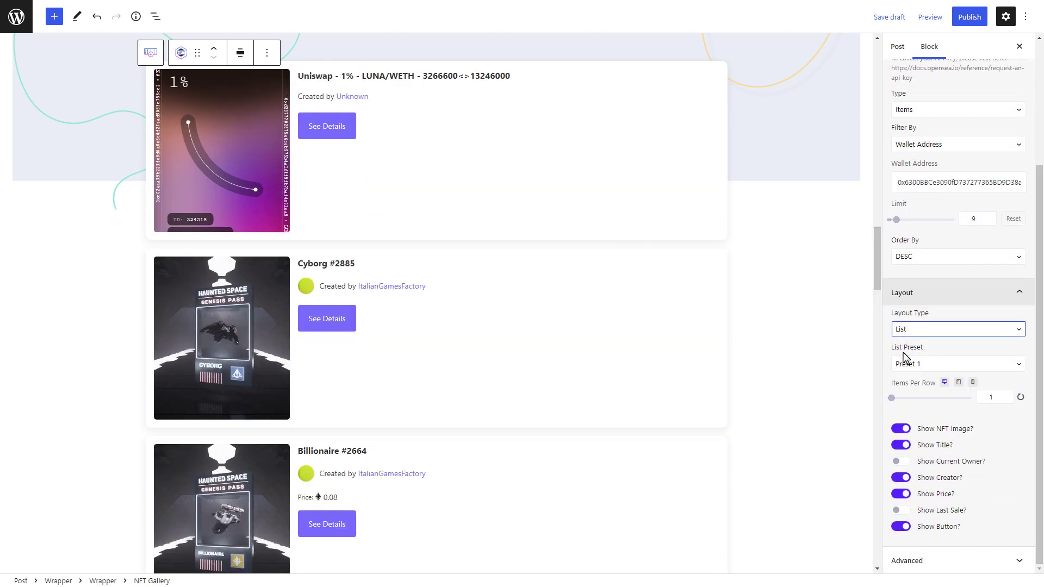
{"action": "mouse_move", "coordinate": [880, 275]}
{"action": "left_mouse_down"}
{"action": "mouse_move", "coordinate": [884, 402]}
{"action": "mouse_move", "coordinate": [876, 267]}
{"action": "left_mouse_up"}
{"action": "left_click", "coordinate": [960, 329]}
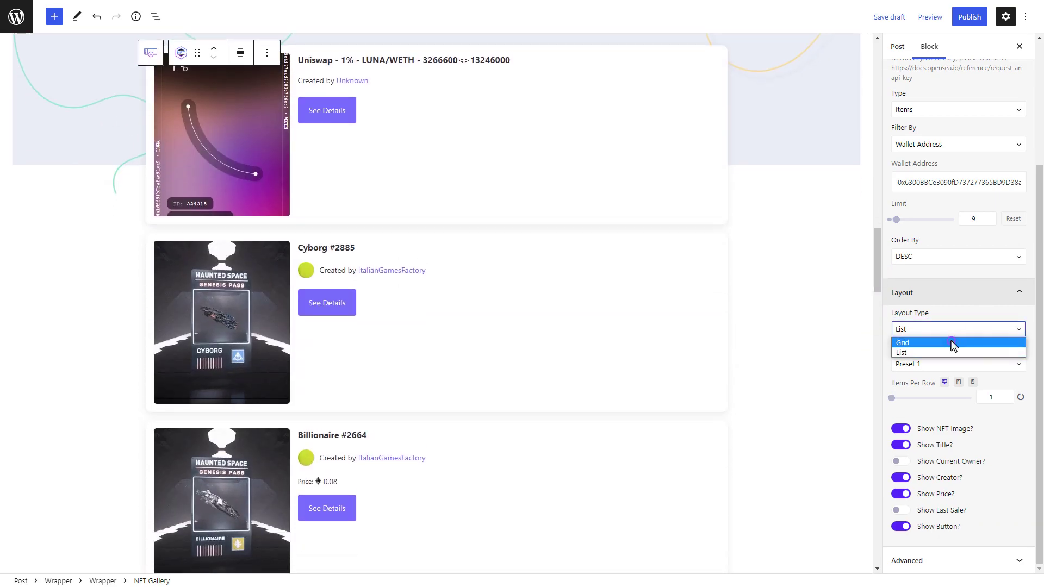
{"action": "left_click", "coordinate": [954, 344]}
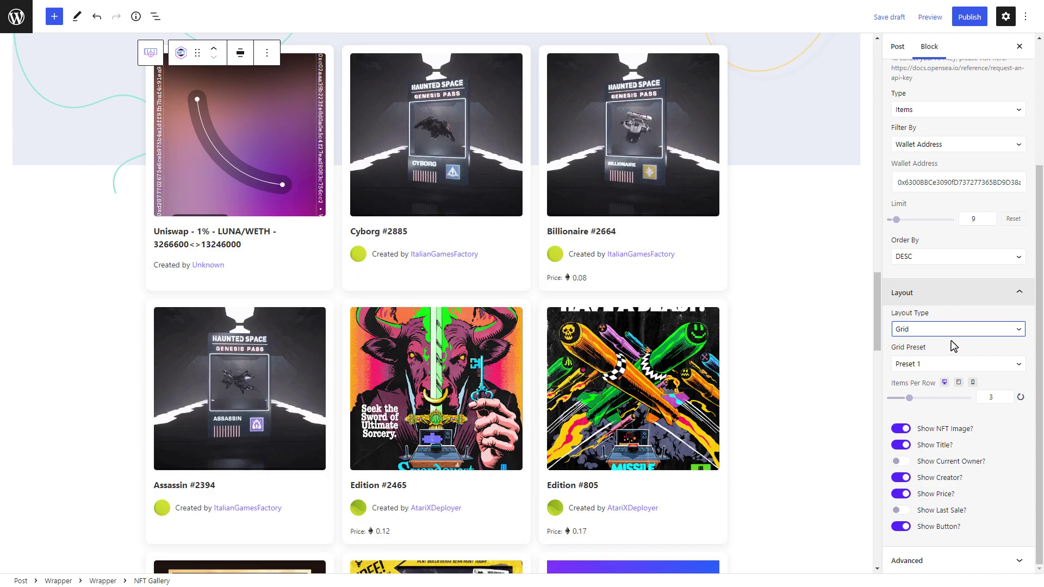
{"action": "left_click", "coordinate": [960, 364]}
{"action": "left_click", "coordinate": [952, 387]}
{"action": "left_click", "coordinate": [957, 364]}
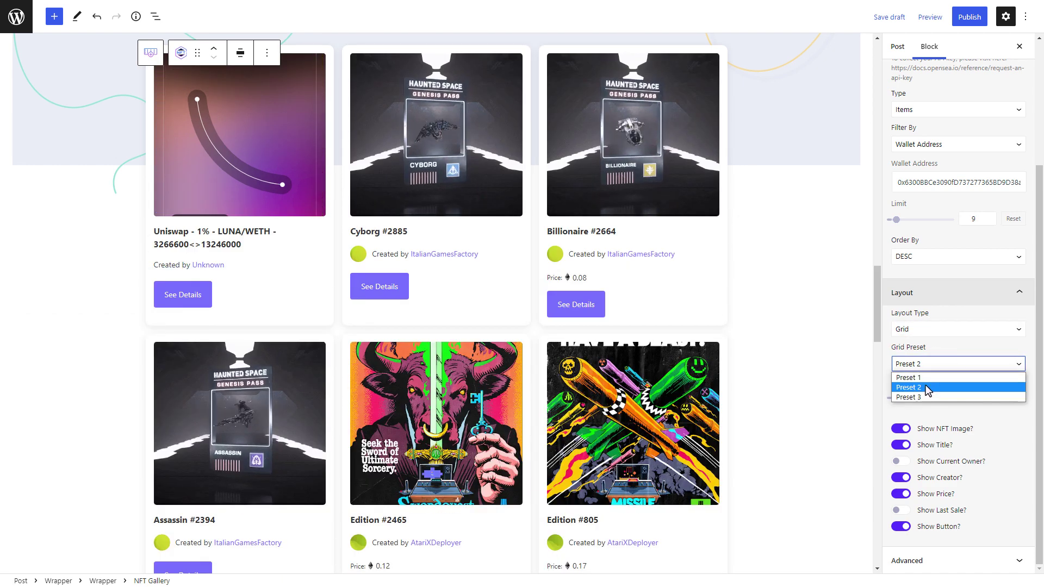
{"action": "left_click", "coordinate": [925, 397]}
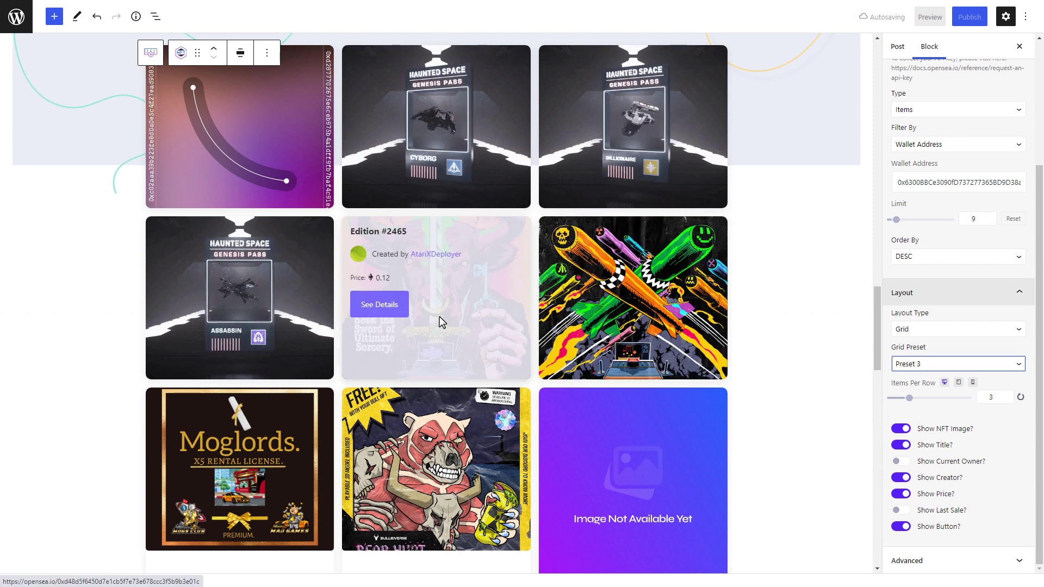
{"action": "left_click", "coordinate": [934, 364]}
{"action": "left_click", "coordinate": [936, 377]}
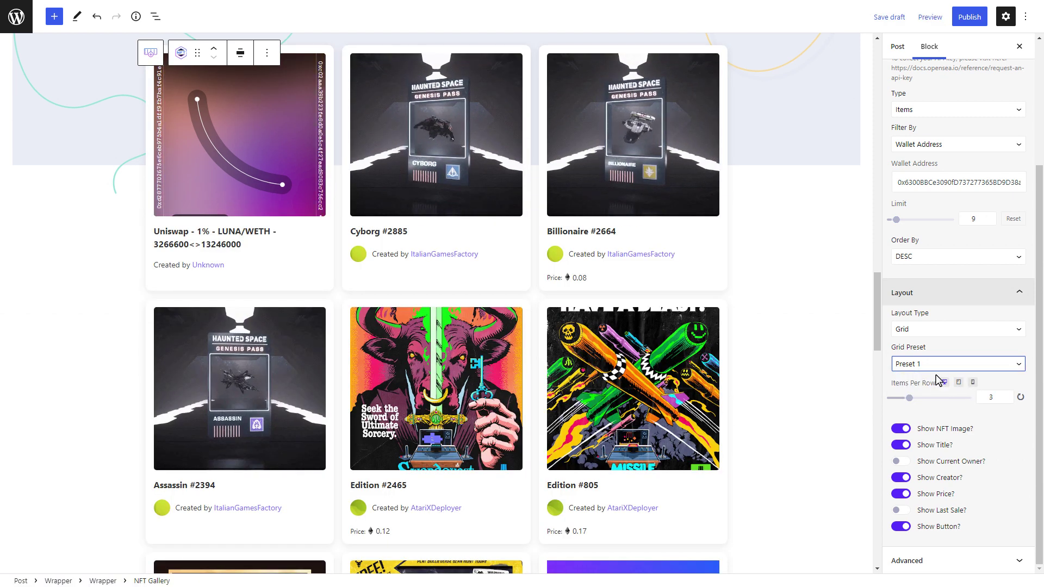
{"action": "double_click", "coordinate": [994, 400]}
{"action": "type", "text": "4"}
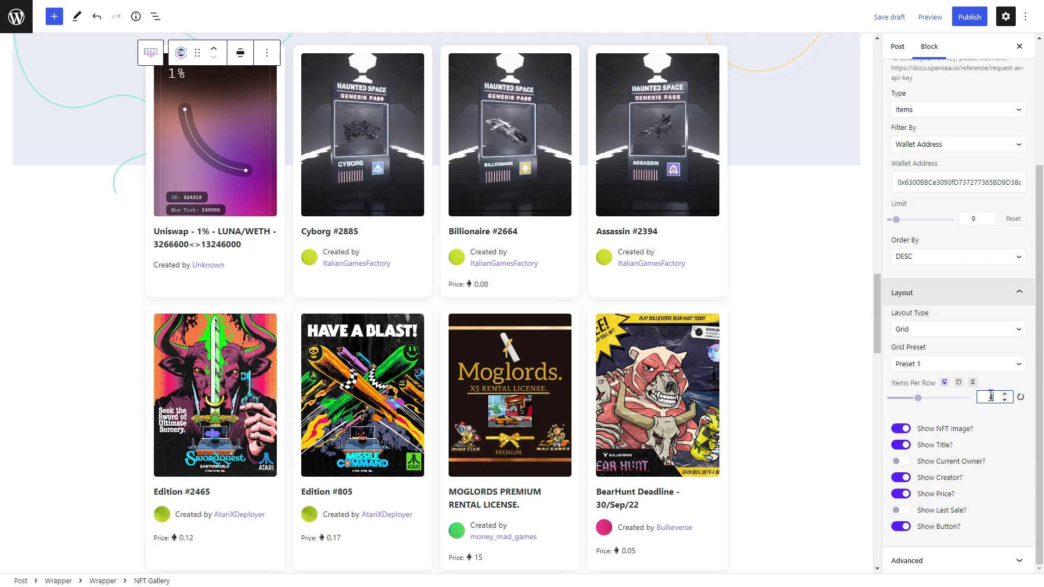
{"action": "double_click", "coordinate": [983, 398]}
{"action": "type", "text": "3"}
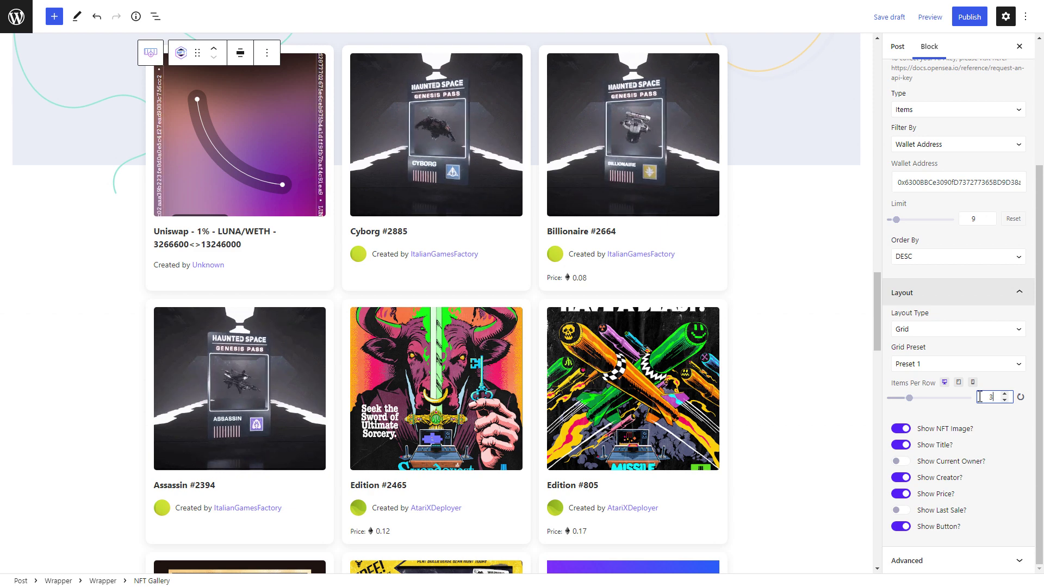
{"action": "left_click", "coordinate": [903, 430]}
{"action": "left_click", "coordinate": [903, 430]}
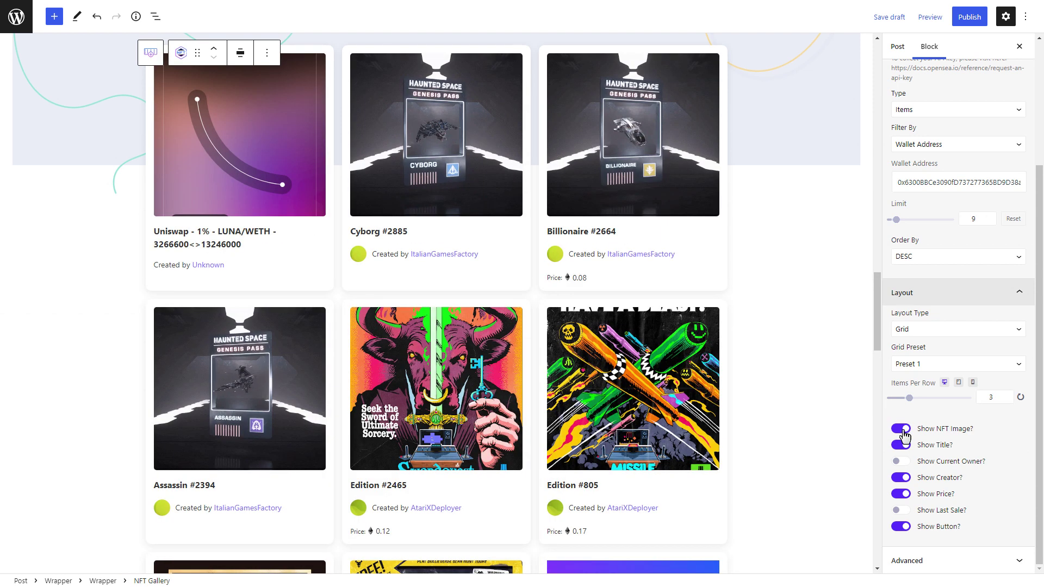
{"action": "left_click", "coordinate": [909, 446]}
{"action": "left_click", "coordinate": [907, 446]}
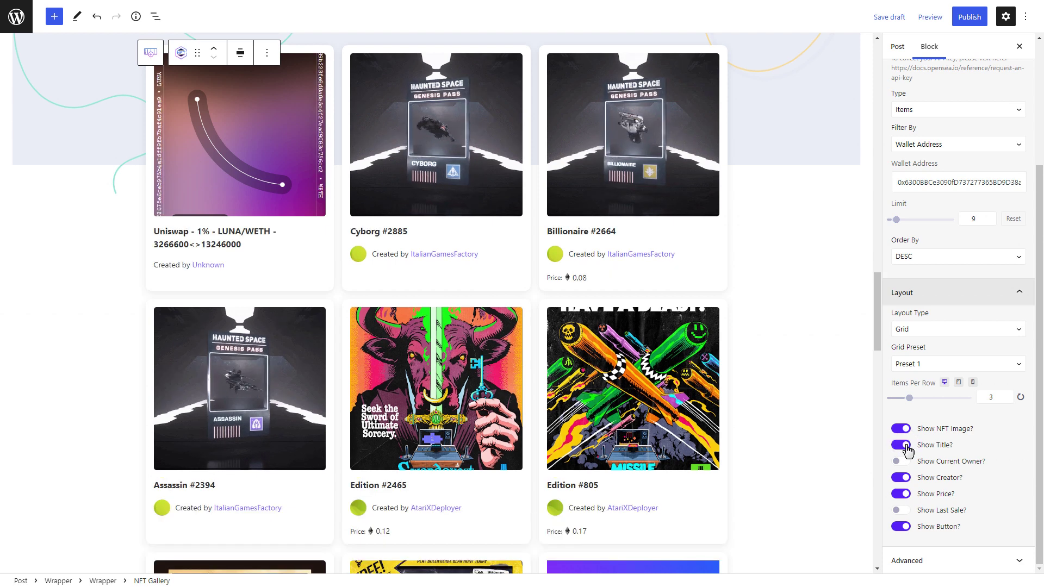
{"action": "left_click", "coordinate": [901, 462]}
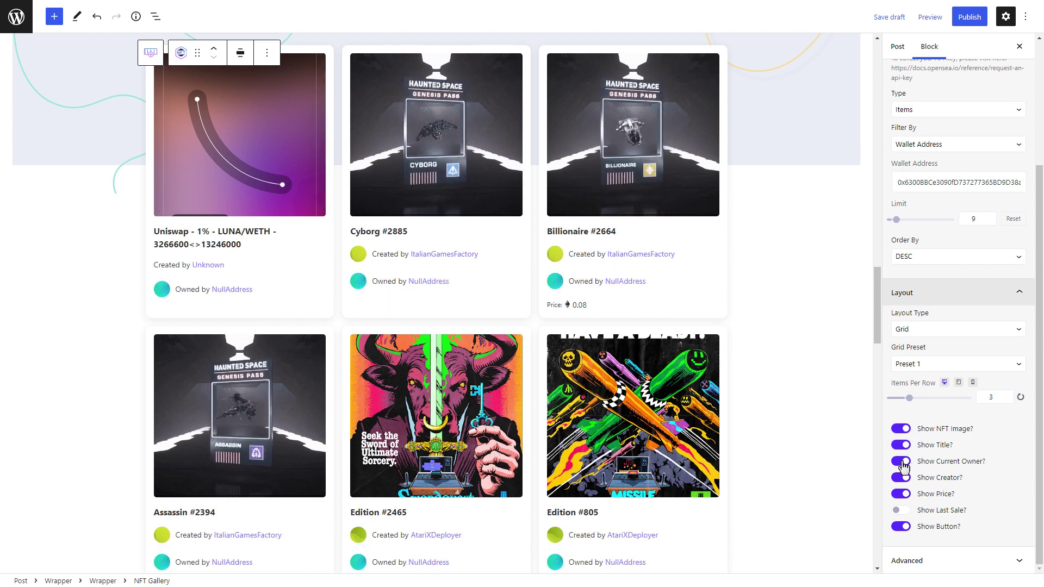
{"action": "left_click", "coordinate": [902, 462]}
{"action": "left_click", "coordinate": [906, 480]}
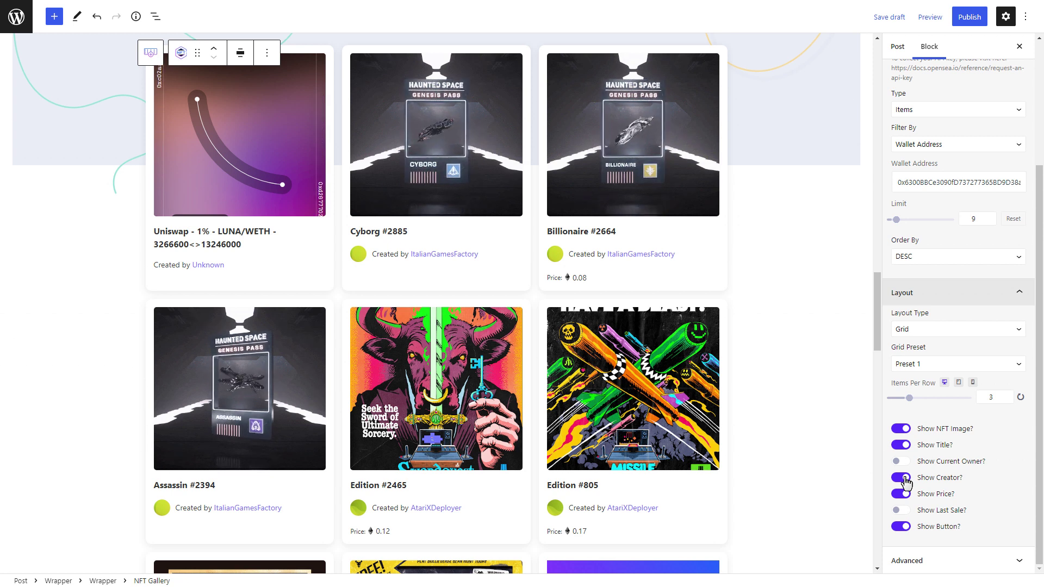
{"action": "scroll", "coordinate": [1042, 313], "scroll_direction": "up", "scroll_amount": 3}
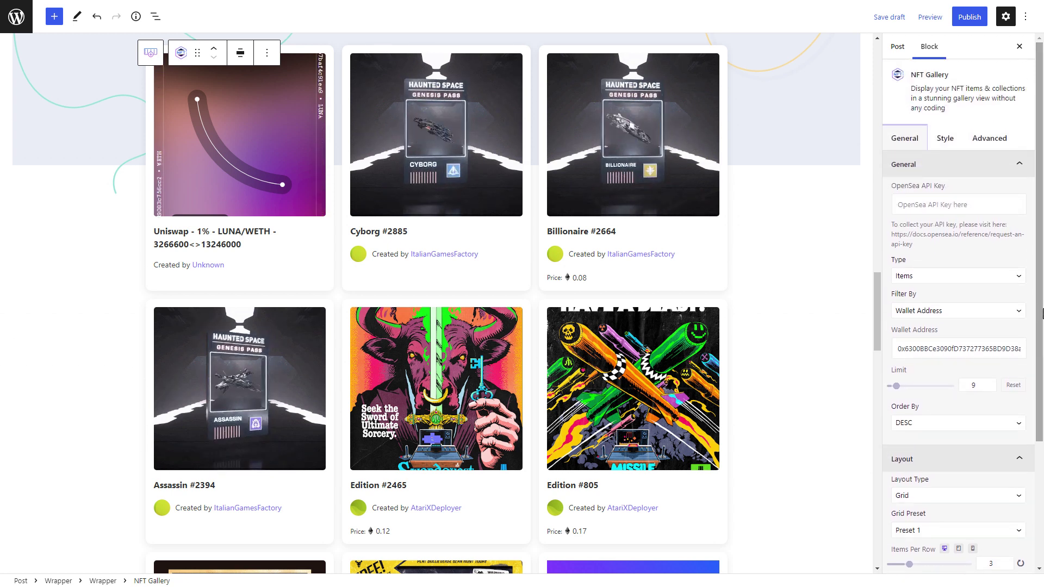
Set the gallery's Columns Gap and Row Gap to 20 px.
{"action": "left_click", "coordinate": [956, 142]}
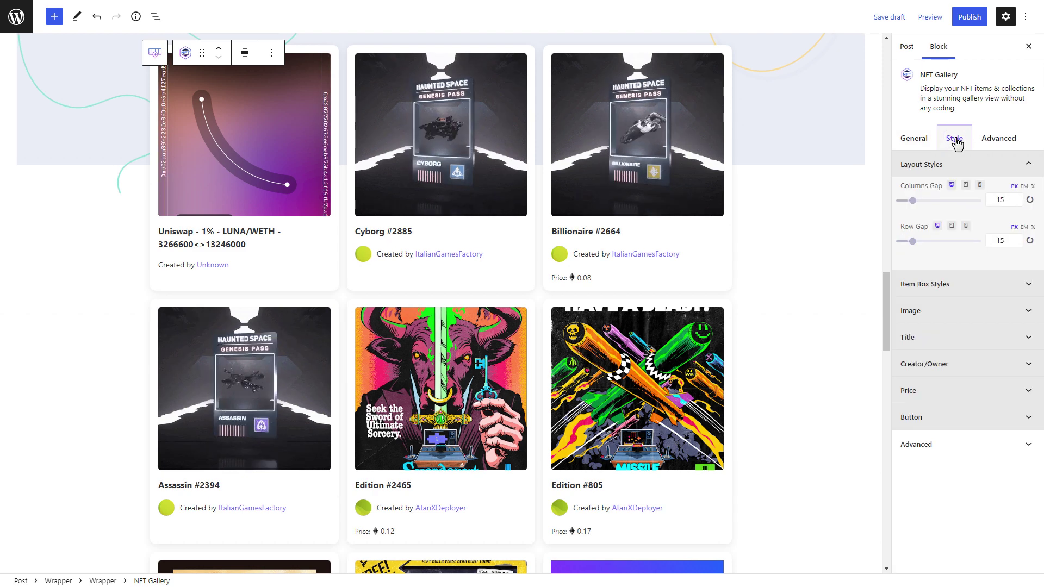
{"action": "type", "text": "20"}
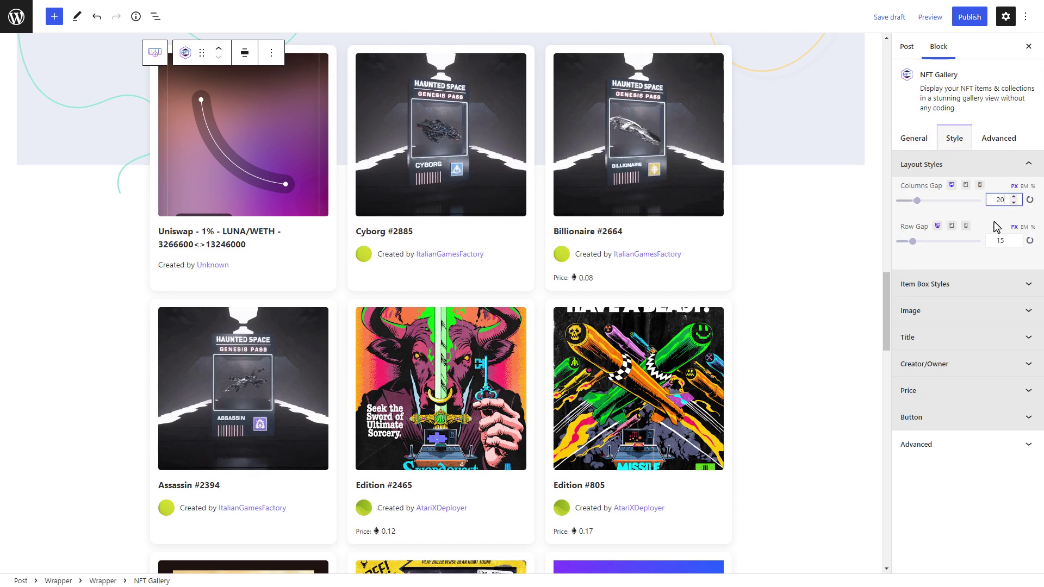
{"action": "left_click", "coordinate": [1004, 241]}
{"action": "type", "text": "20"}
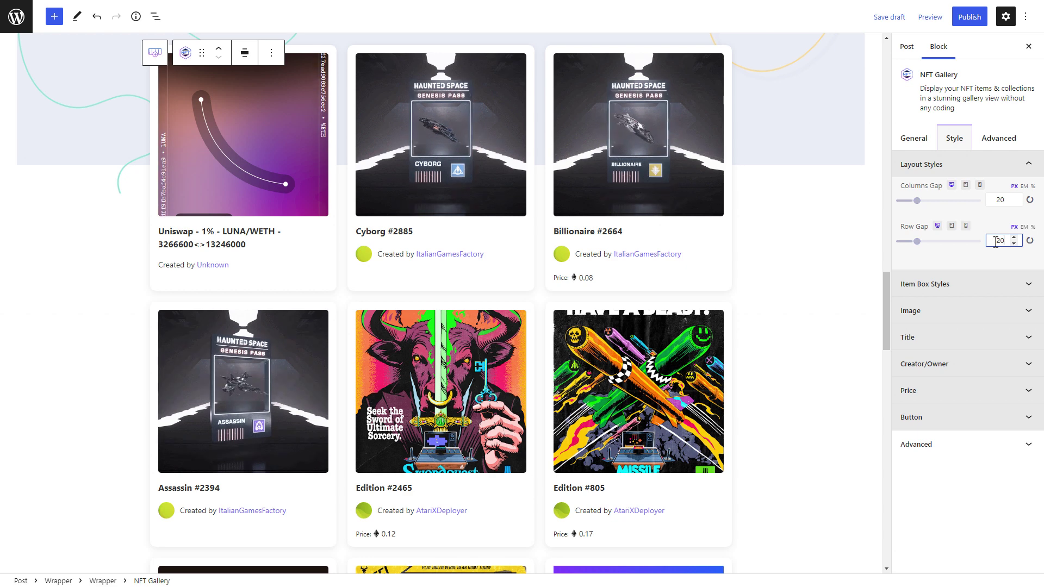
Make the Item Box Styles background colour white (#FFFFFF).
{"action": "left_click", "coordinate": [994, 285]}
{"action": "left_click", "coordinate": [995, 263]}
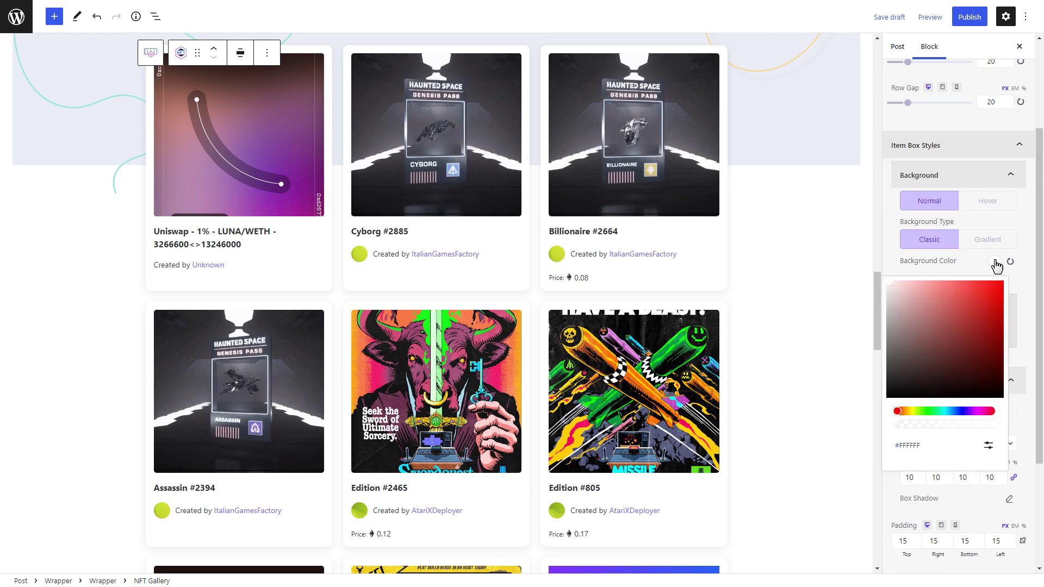
{"action": "left_click", "coordinate": [887, 286]}
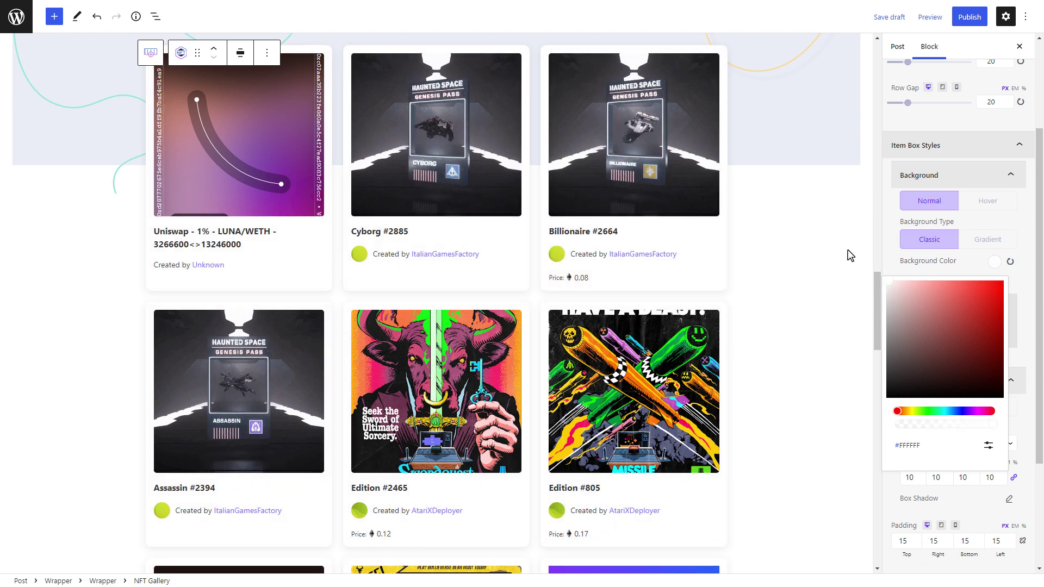
{"action": "left_click", "coordinate": [993, 262]}
{"action": "left_click_drag", "start_coordinate": [1038, 269], "coordinate": [1039, 285]}
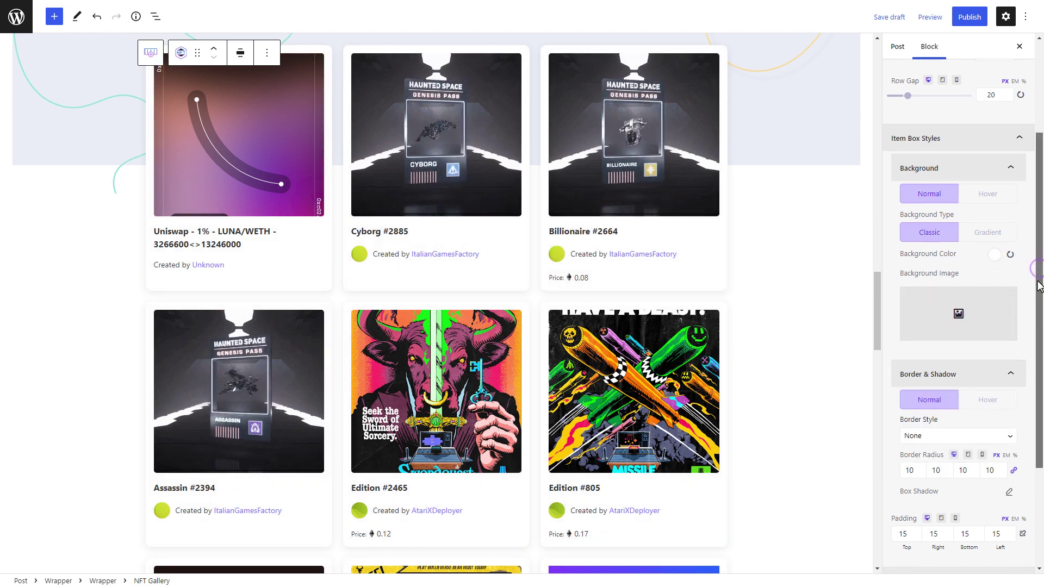
{"action": "scroll", "coordinate": [1038, 285], "scroll_direction": "down", "scroll_amount": 3}
Set the gallery image height to 250 px with 8 px rounded corners.
{"action": "left_click", "coordinate": [978, 426]}
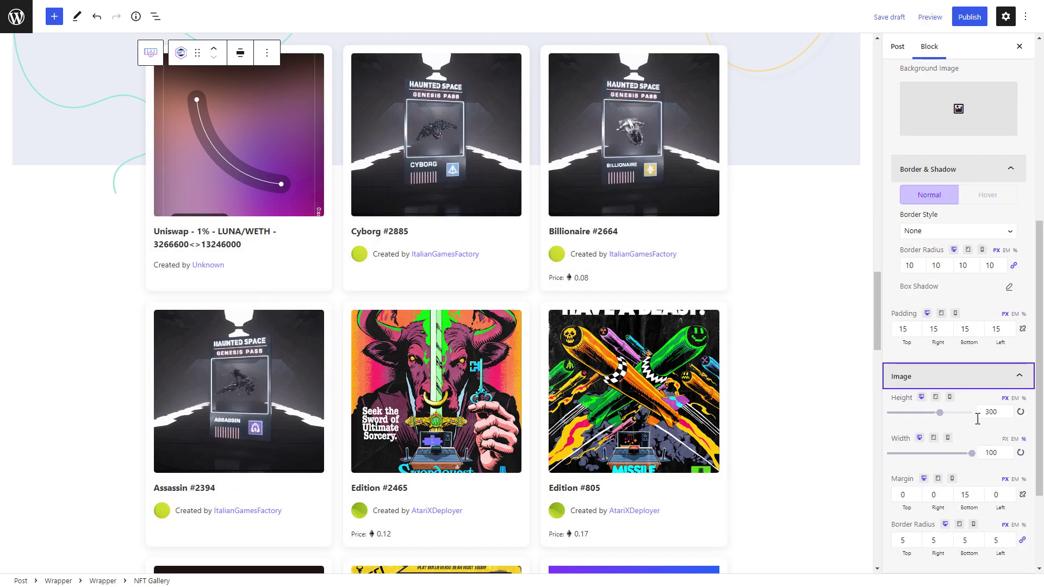
{"action": "double_click", "coordinate": [981, 412]}
{"action": "type", "text": "250"}
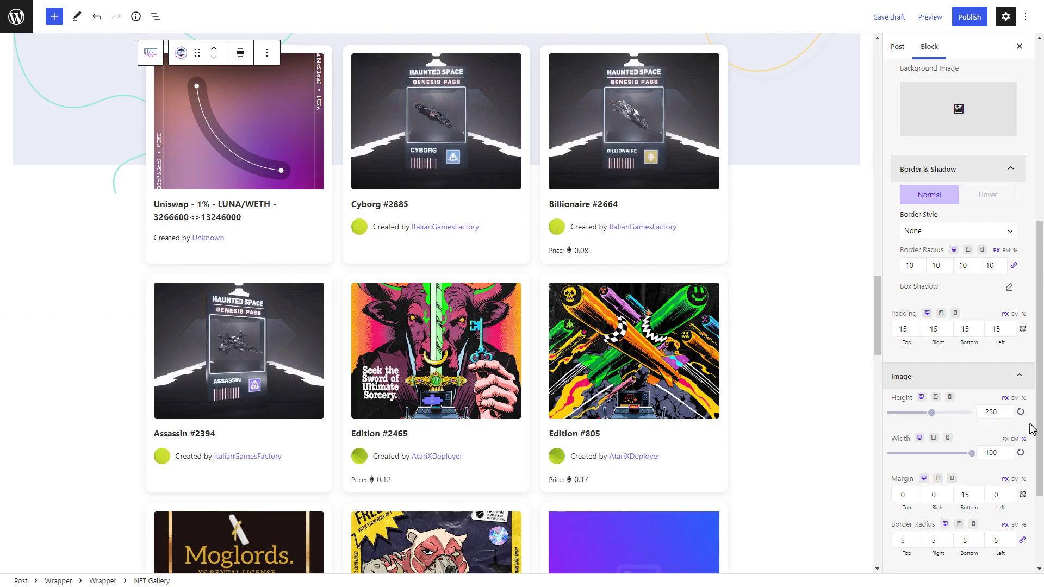
{"action": "scroll", "coordinate": [1032, 430], "scroll_direction": "down", "scroll_amount": 3}
{"action": "double_click", "coordinate": [902, 407]}
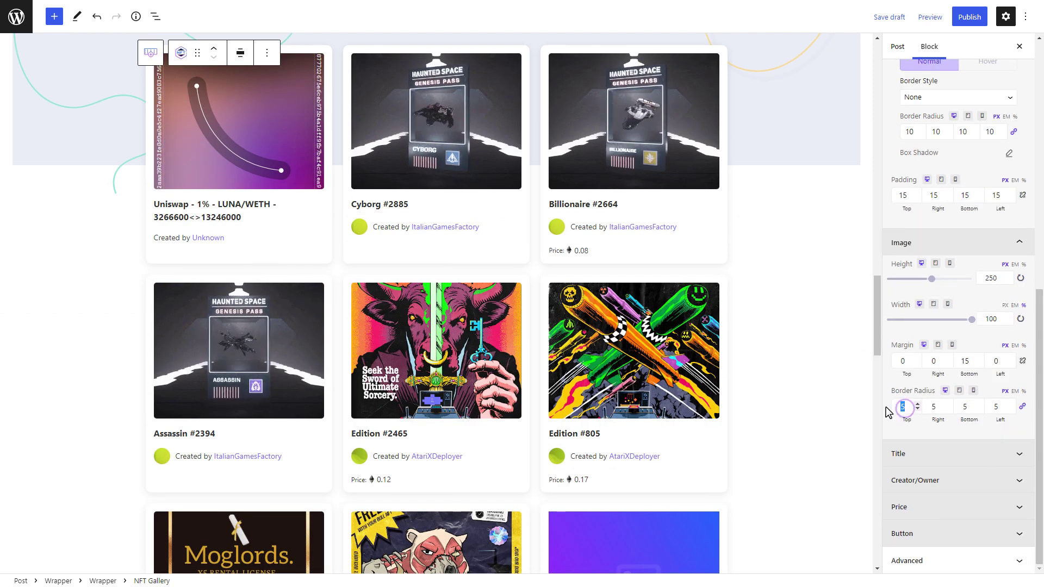
Look over the Title panel's colour and typography options, then expand Creator/Owner.
{"action": "left_click", "coordinate": [973, 454]}
{"action": "left_click", "coordinate": [1003, 495]}
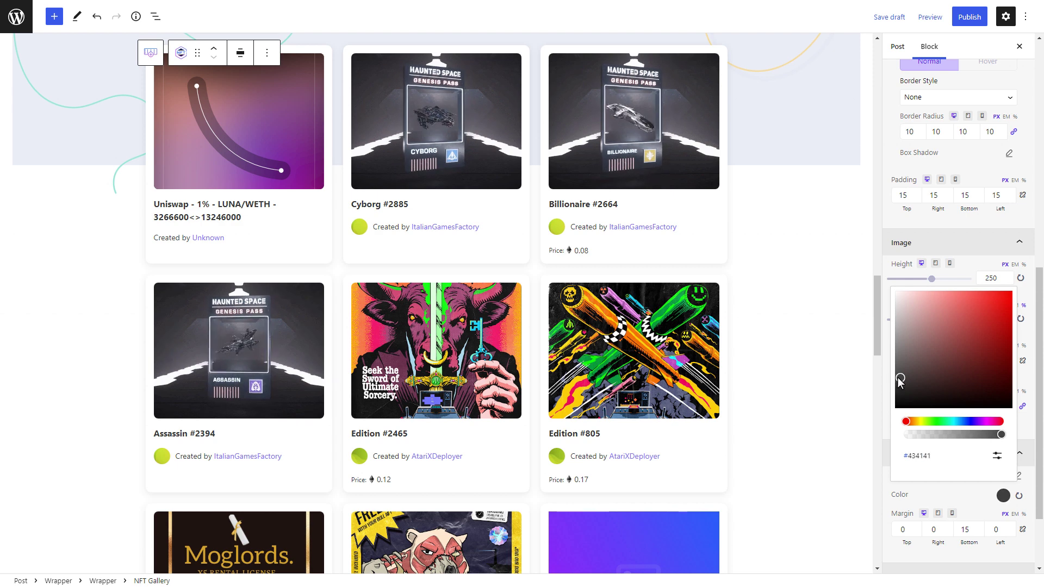
{"action": "left_click", "coordinate": [1003, 496]}
{"action": "left_click", "coordinate": [1018, 477]}
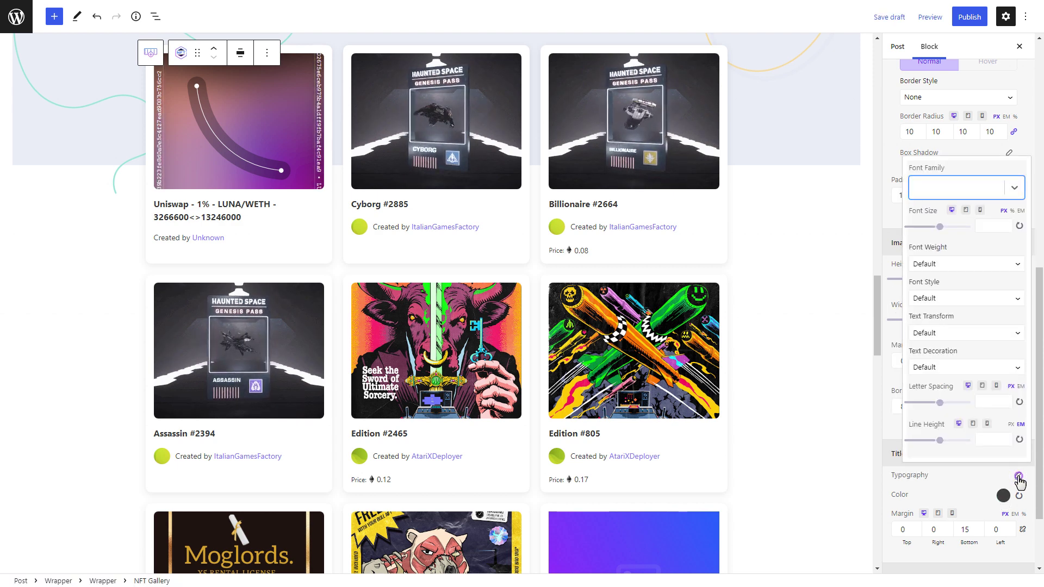
{"action": "left_click", "coordinate": [1020, 481]}
{"action": "scroll", "coordinate": [979, 481], "scroll_direction": "down", "scroll_amount": 3}
{"action": "left_click", "coordinate": [964, 478]}
Toggle the creator Show Name and Show Image options off and back on.
{"action": "scroll", "coordinate": [964, 483], "scroll_direction": "down", "scroll_amount": 4}
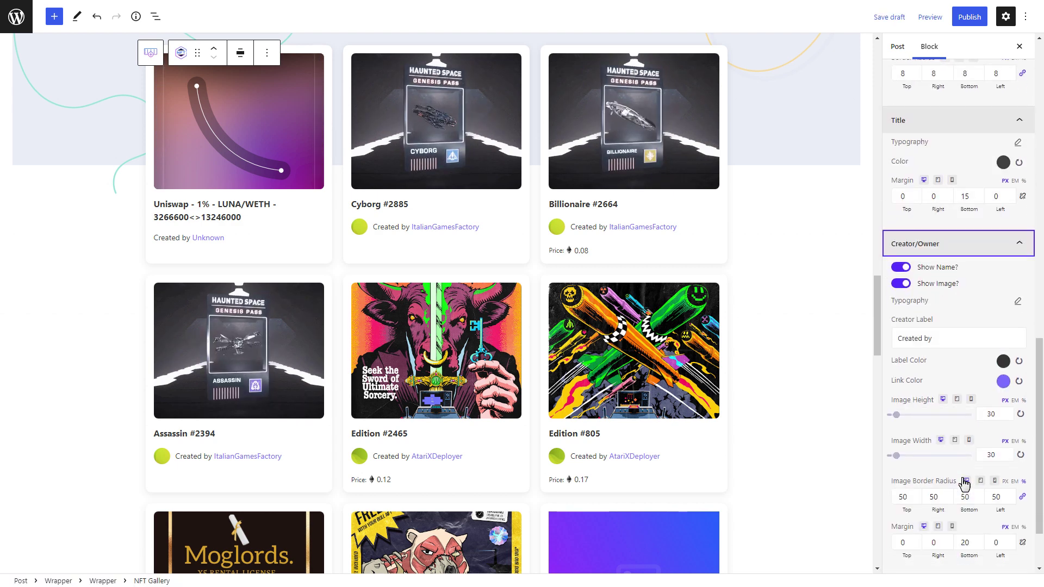
{"action": "left_click", "coordinate": [901, 268]}
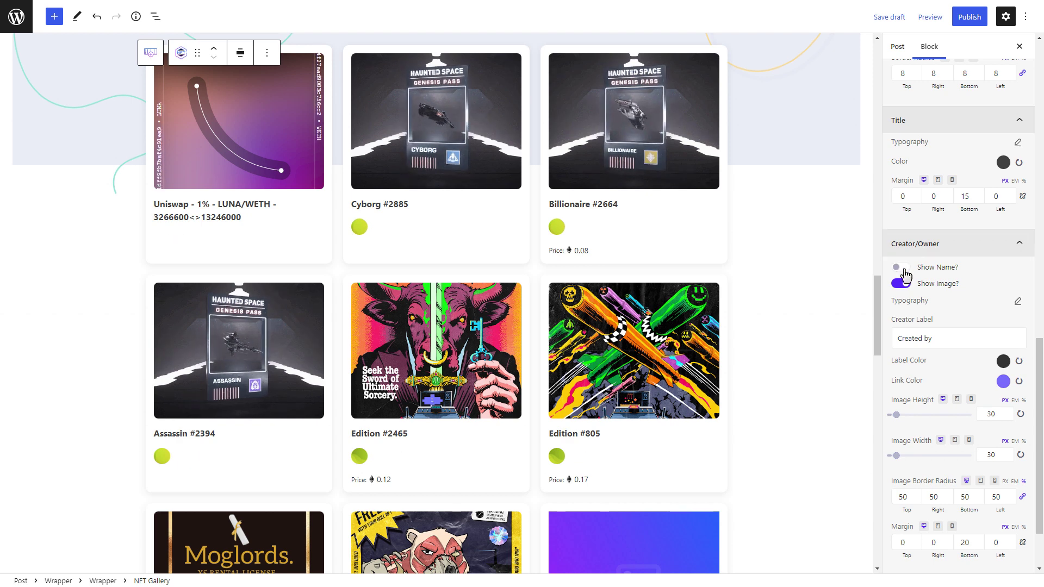
{"action": "left_click", "coordinate": [901, 268]}
{"action": "left_click", "coordinate": [904, 284]}
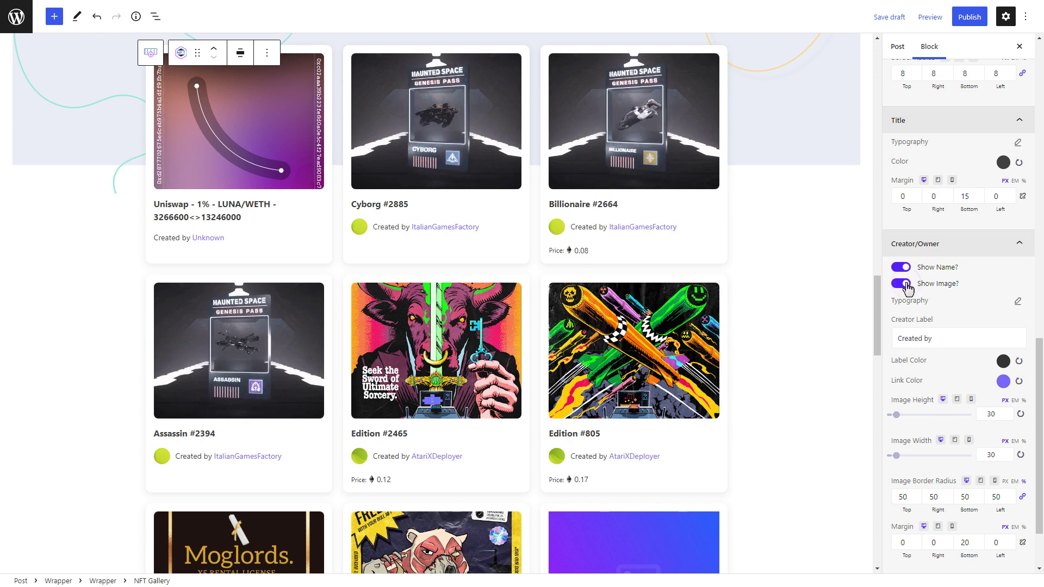
{"action": "left_click", "coordinate": [904, 284]}
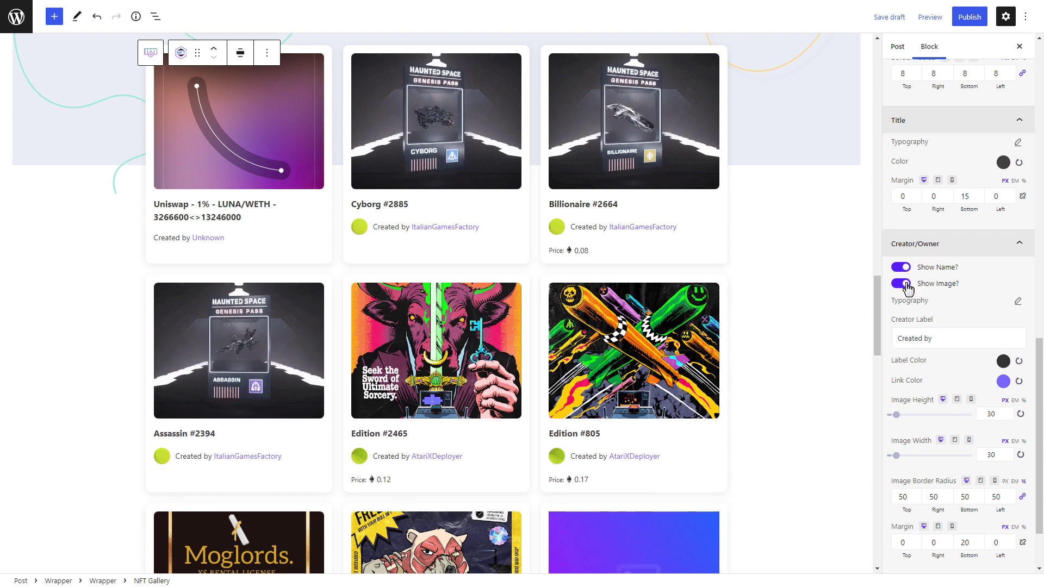
Set the Creator Label to 'Created by:' and avatar height and width to 25 px.
{"action": "triple_click", "coordinate": [940, 338]}
{"action": "type", "text": "Created by:"}
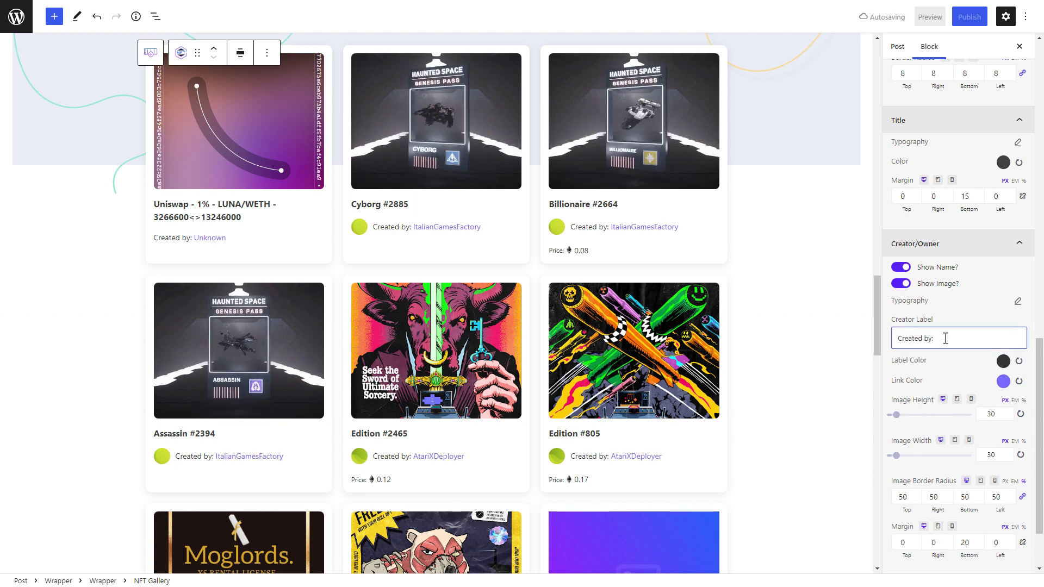
{"action": "double_click", "coordinate": [991, 414]}
{"action": "type", "text": "25"}
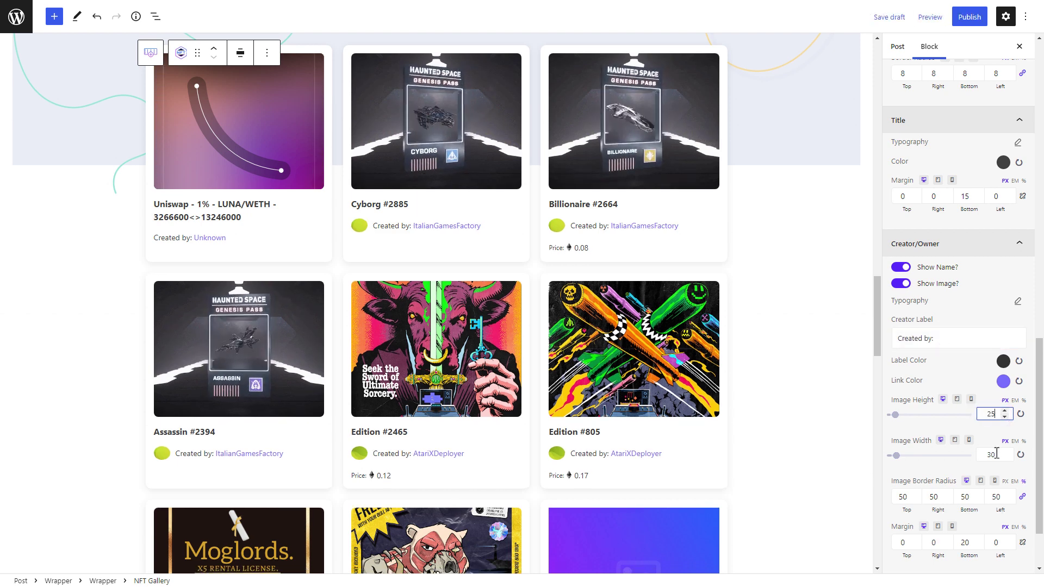
{"action": "double_click", "coordinate": [986, 455]}
{"action": "type", "text": "25"}
{"action": "scroll", "coordinate": [1018, 458], "scroll_direction": "down", "scroll_amount": 2}
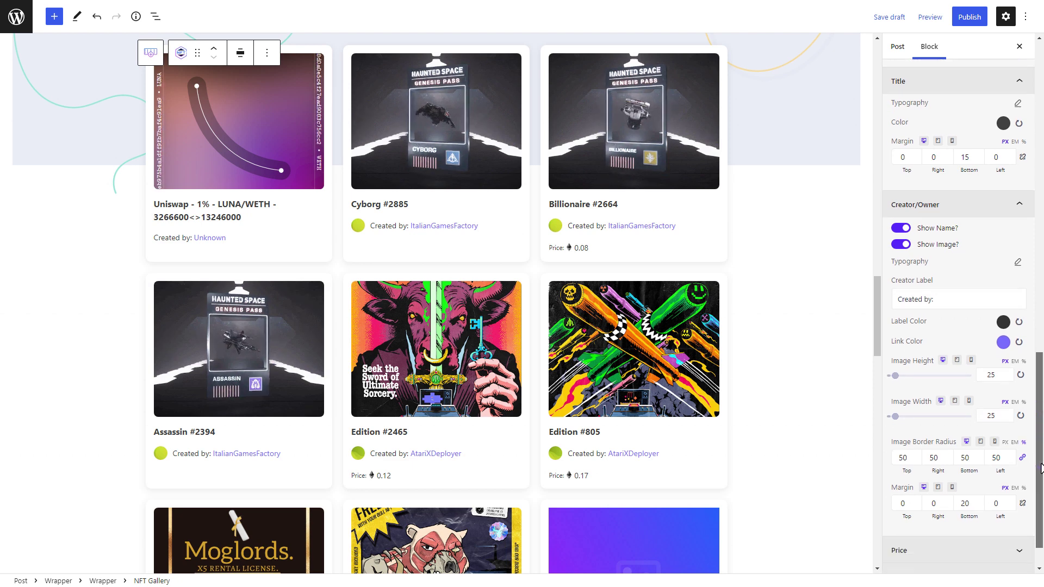
{"action": "left_click", "coordinate": [1010, 508]}
{"action": "scroll", "coordinate": [1004, 514], "scroll_direction": "down", "scroll_amount": 2}
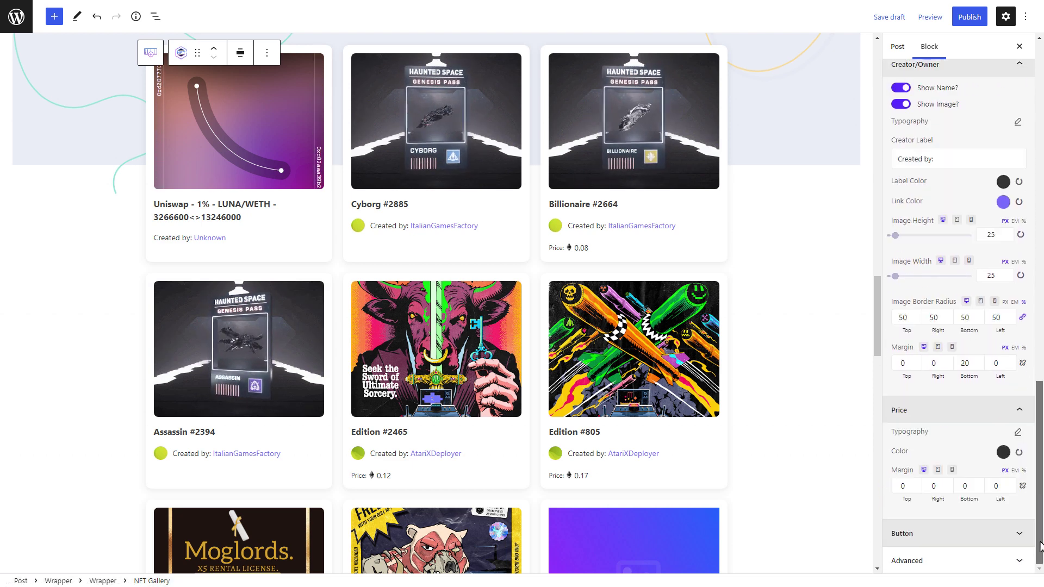
Give the See Details button a darker purple #3927A8 background.
{"action": "left_click", "coordinate": [1006, 531]}
{"action": "scroll", "coordinate": [985, 566], "scroll_direction": "down", "scroll_amount": 1}
{"action": "mouse_move", "coordinate": [639, 256]}
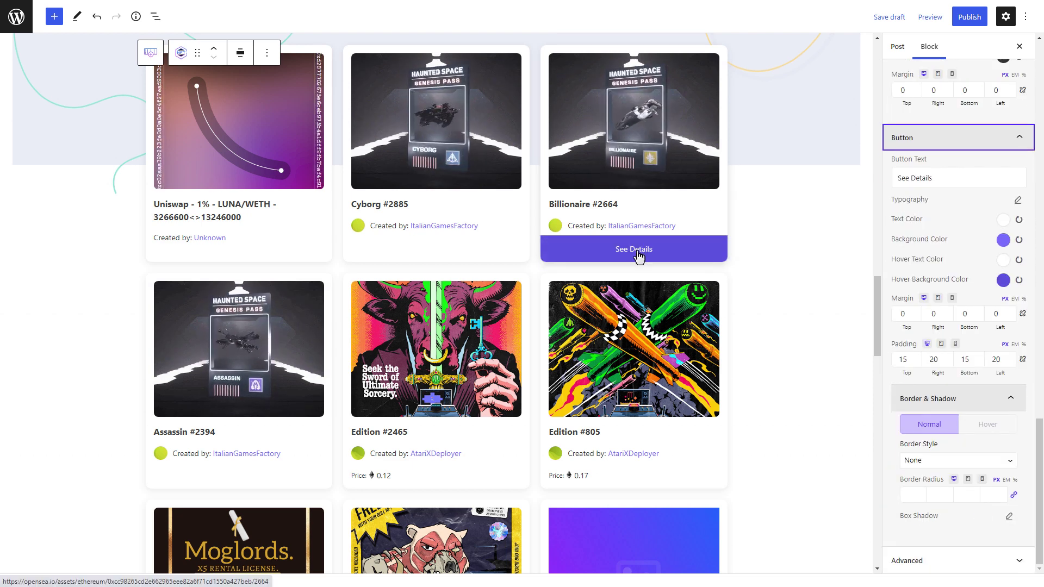
{"action": "triple_click", "coordinate": [946, 178]}
{"action": "left_click", "coordinate": [941, 178]}
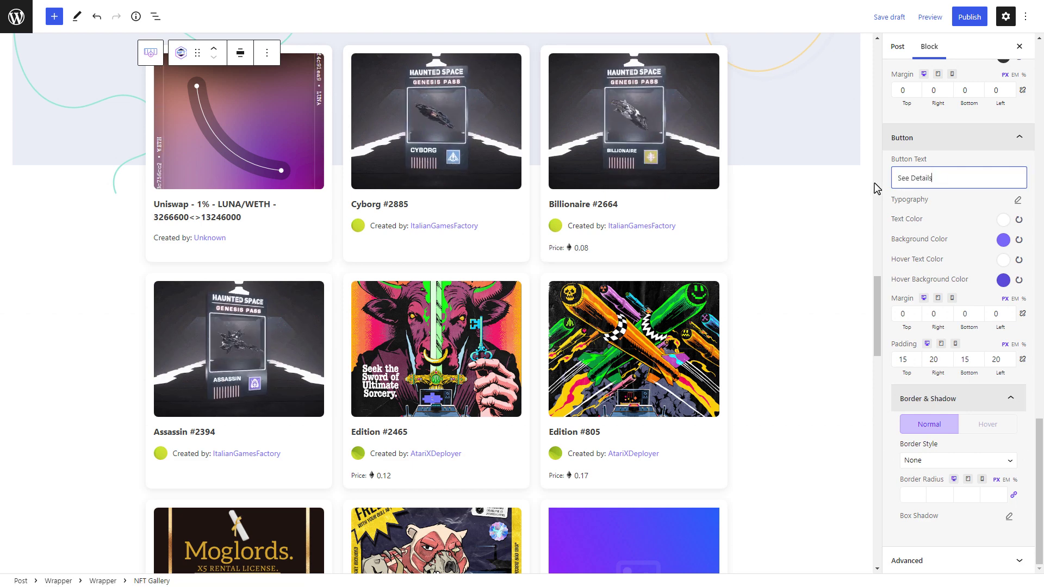
{"action": "left_click", "coordinate": [1004, 240]}
{"action": "left_click_drag", "start_coordinate": [966, 270], "coordinate": [984, 297]}
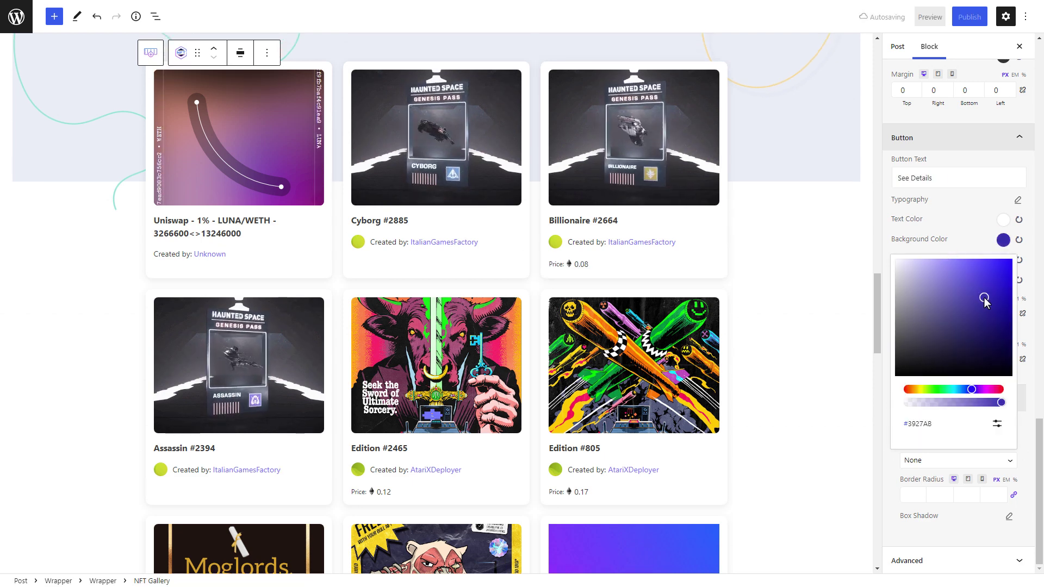
{"action": "mouse_move", "coordinate": [662, 262]}
{"action": "key", "text": "Escape"}
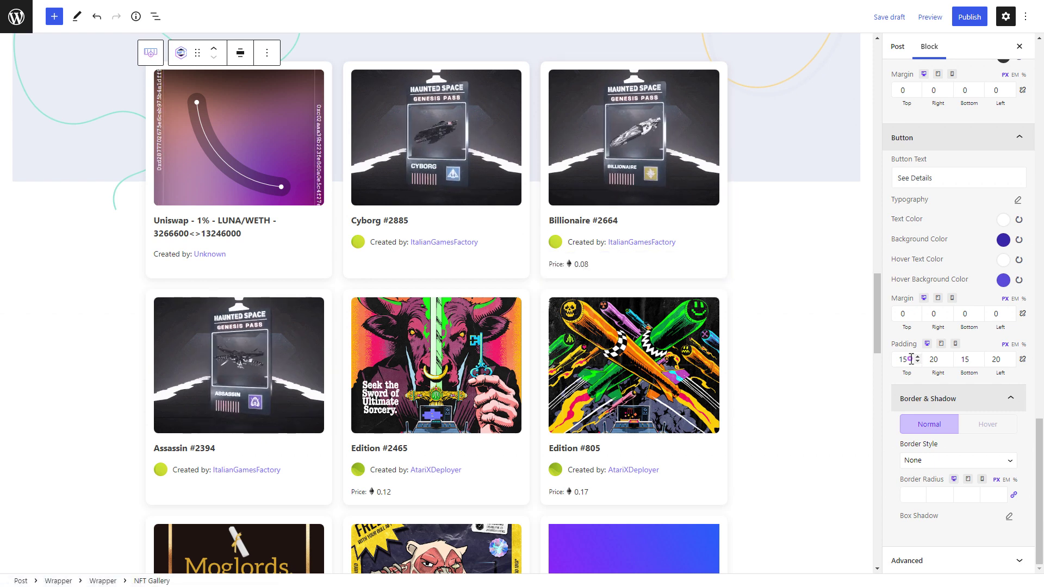
Collapse and re-expand the button's border and shadow settings.
{"action": "left_click", "coordinate": [888, 360]}
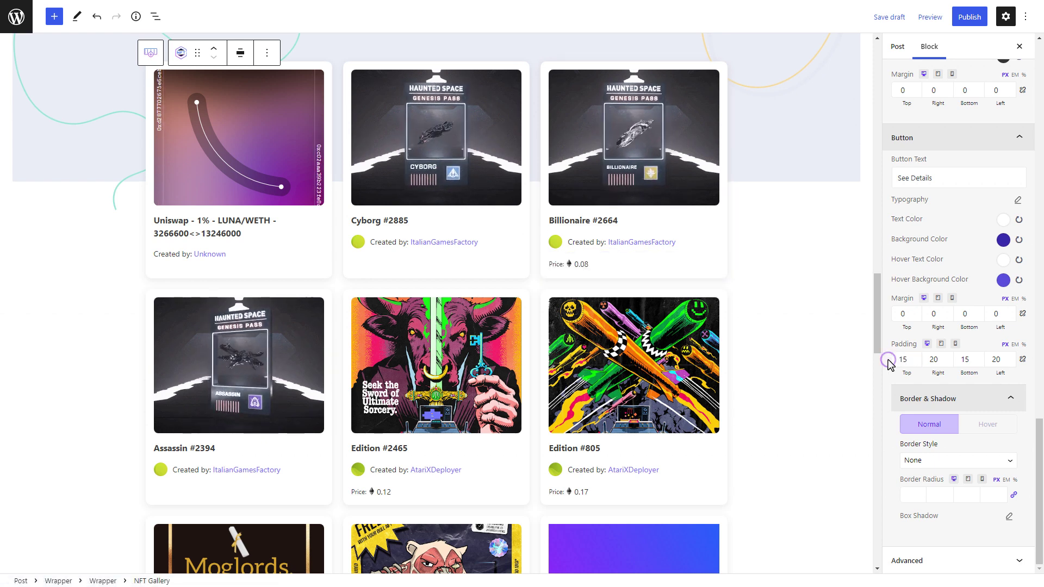
{"action": "left_click", "coordinate": [999, 407]}
{"action": "left_click", "coordinate": [1024, 526]}
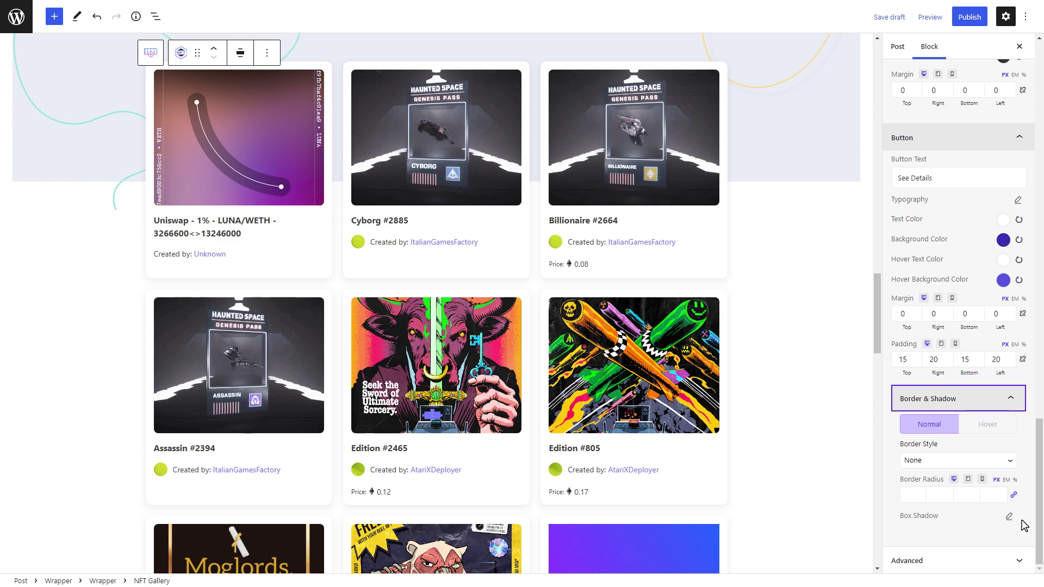
{"action": "scroll", "coordinate": [1024, 523], "scroll_direction": "up", "scroll_amount": 10}
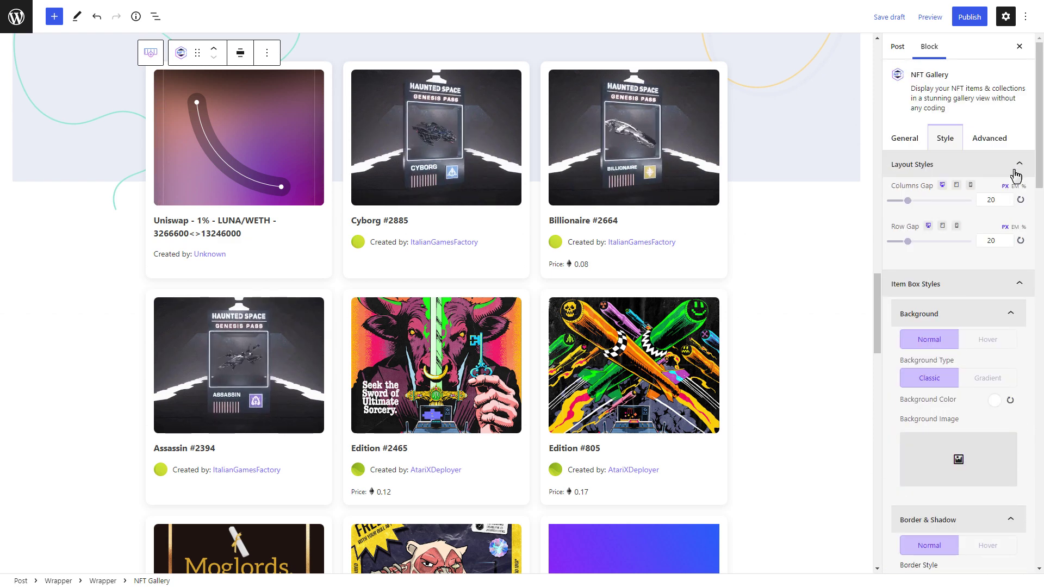
Apply the FadeIn entrance animation to the NFT Gallery under Advanced settings.
{"action": "left_click", "coordinate": [996, 140]}
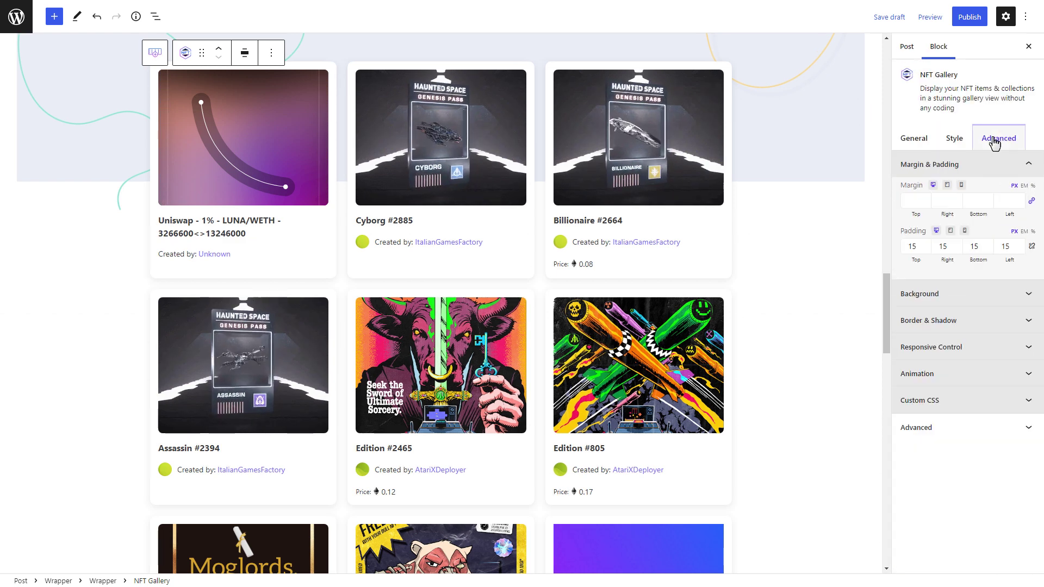
{"action": "left_click", "coordinate": [988, 355]}
{"action": "left_click", "coordinate": [988, 352]}
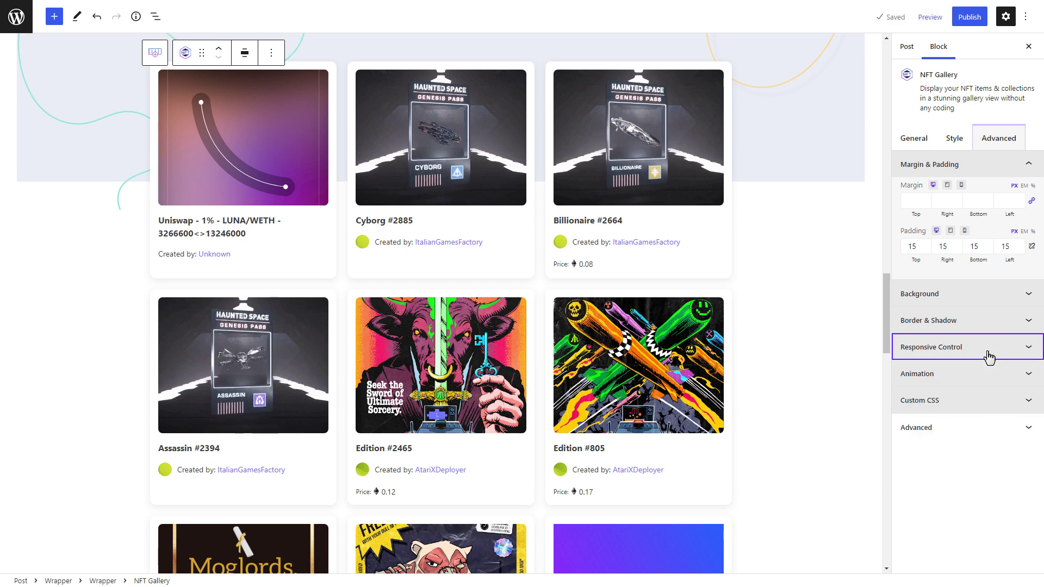
{"action": "left_click", "coordinate": [980, 381]}
{"action": "left_click", "coordinate": [1013, 413]}
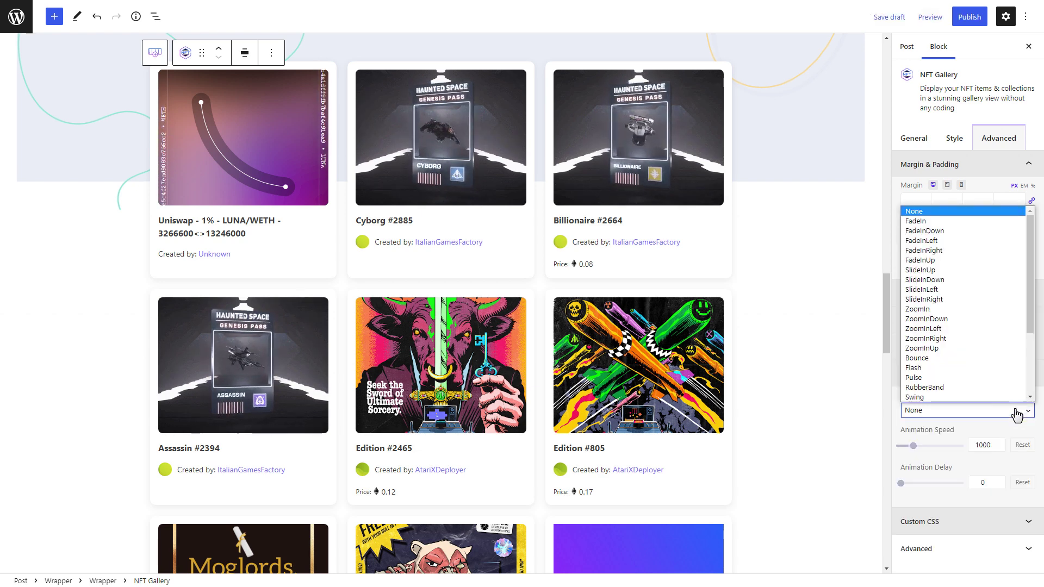
{"action": "left_click", "coordinate": [920, 221]}
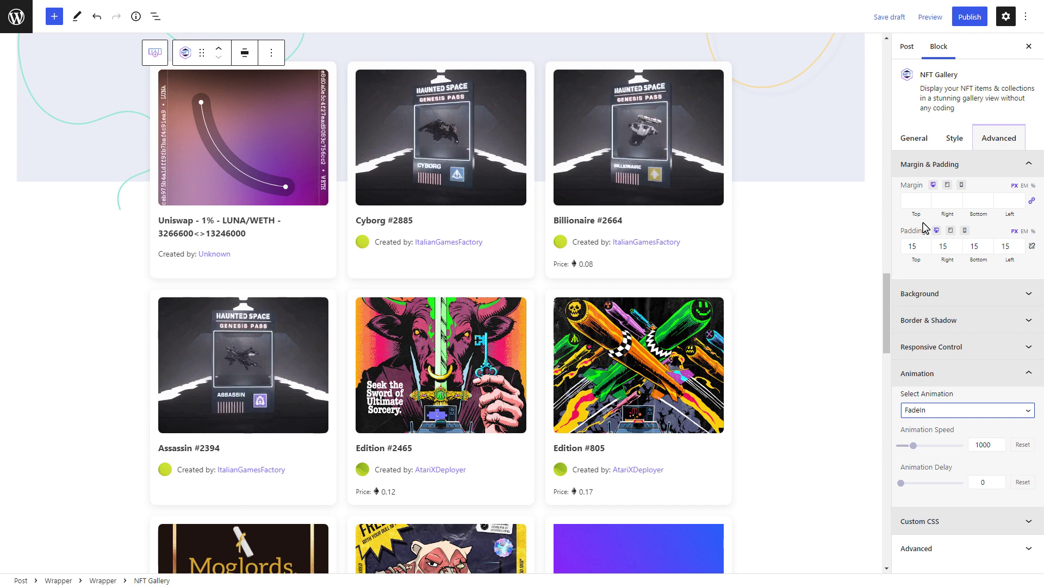
Publish the page and view the live post.
{"action": "left_click", "coordinate": [969, 17]}
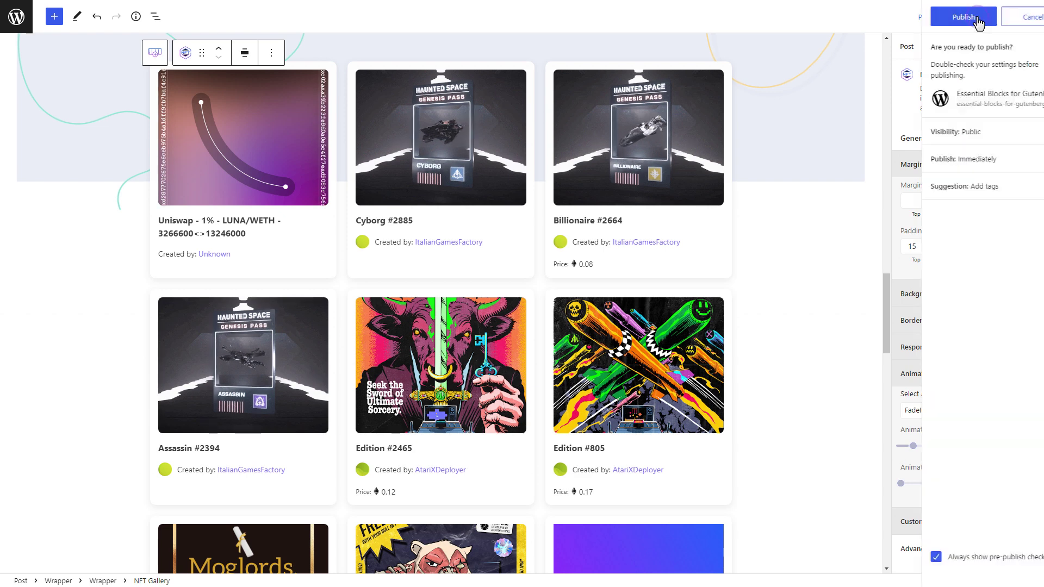
{"action": "left_click", "coordinate": [947, 22]}
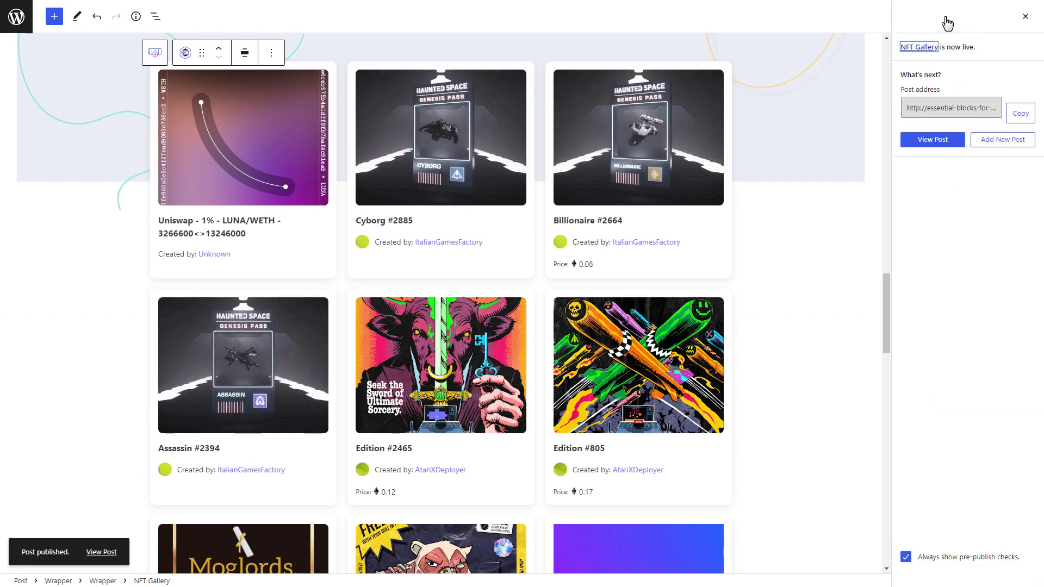
{"action": "left_click", "coordinate": [941, 140]}
{"action": "scroll", "coordinate": [556, 546], "scroll_direction": "down", "scroll_amount": 10}
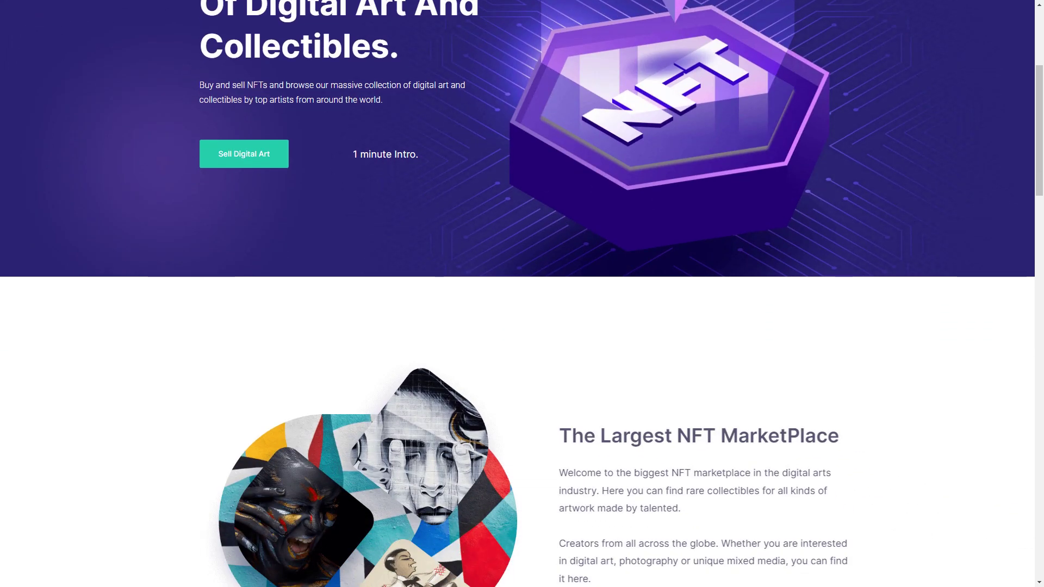
{"action": "scroll", "coordinate": [517, 294], "scroll_direction": "down", "scroll_amount": 8}
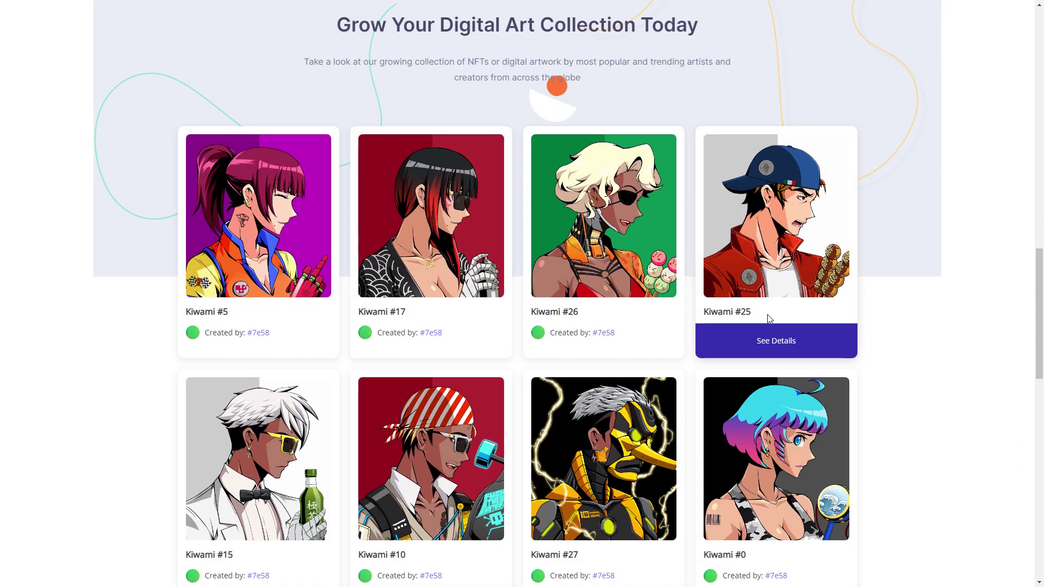
{"action": "mouse_move", "coordinate": [636, 319]}
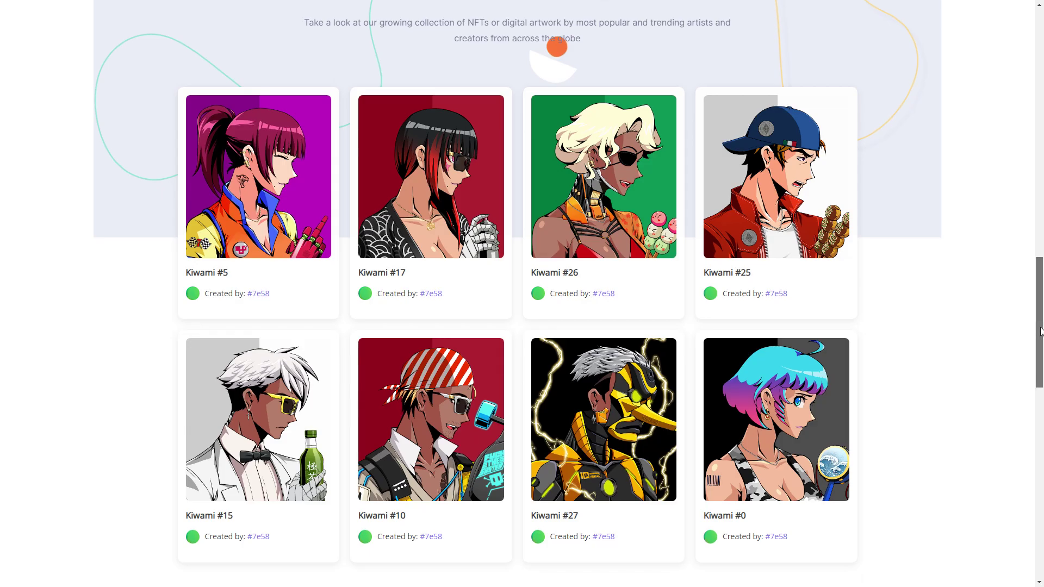